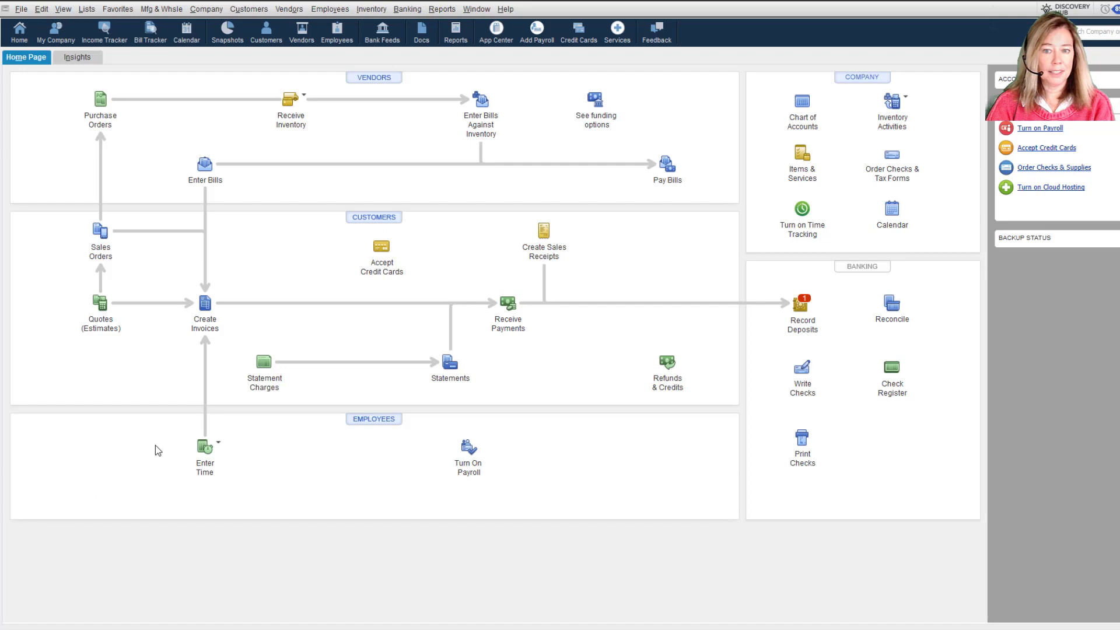
# Start a new approval process from the Bills template via Company > Set Up Approval Processes.
pyautogui.click(205, 11)
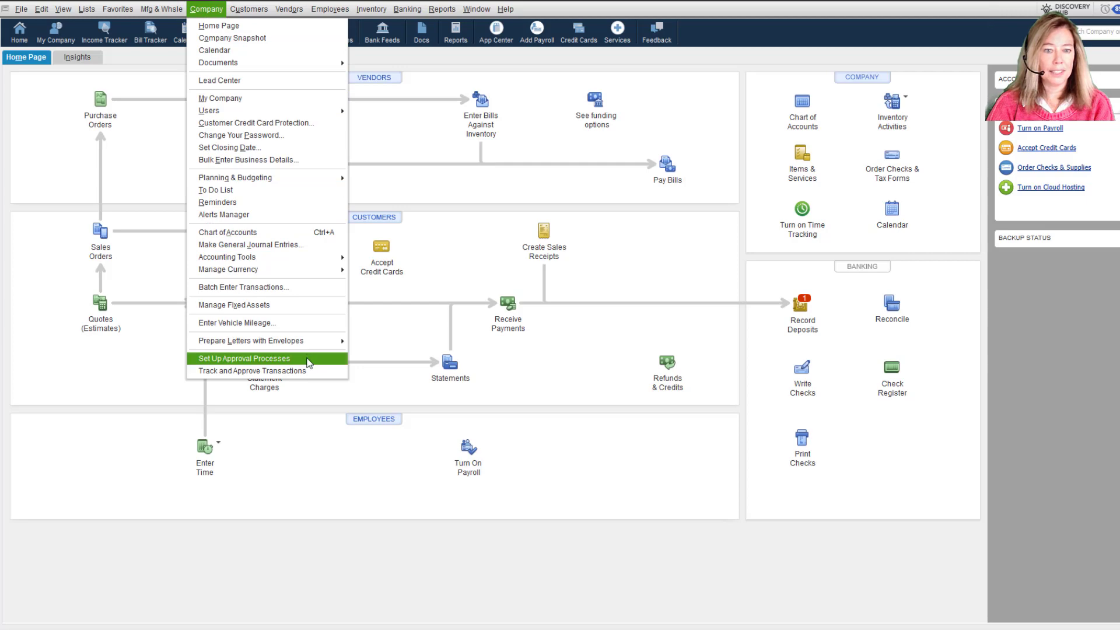
pyautogui.click(309, 363)
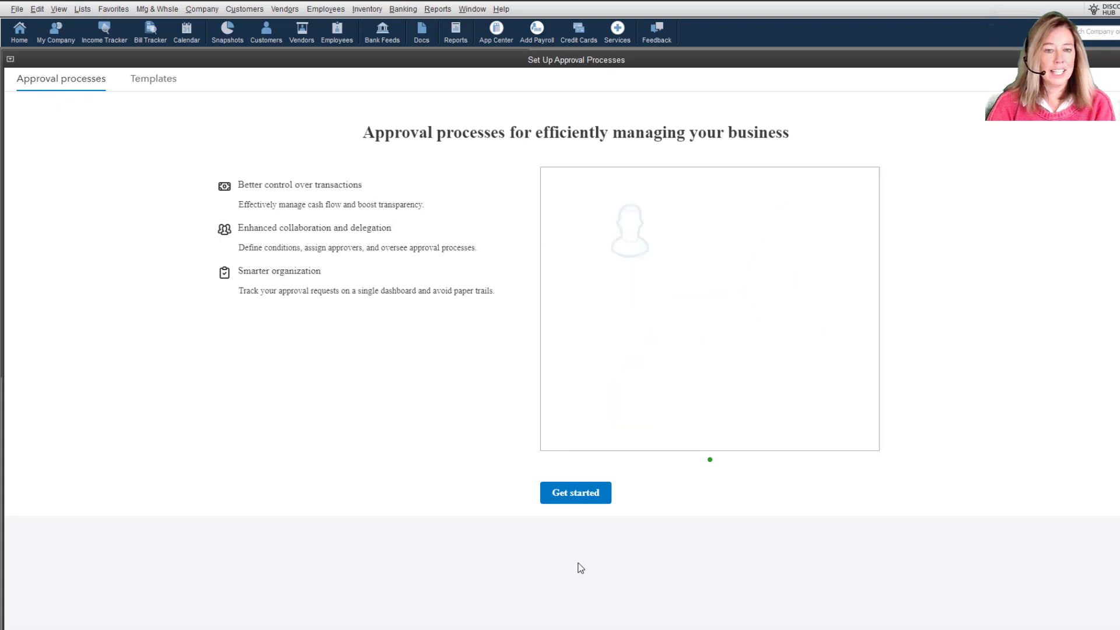
pyautogui.click(587, 497)
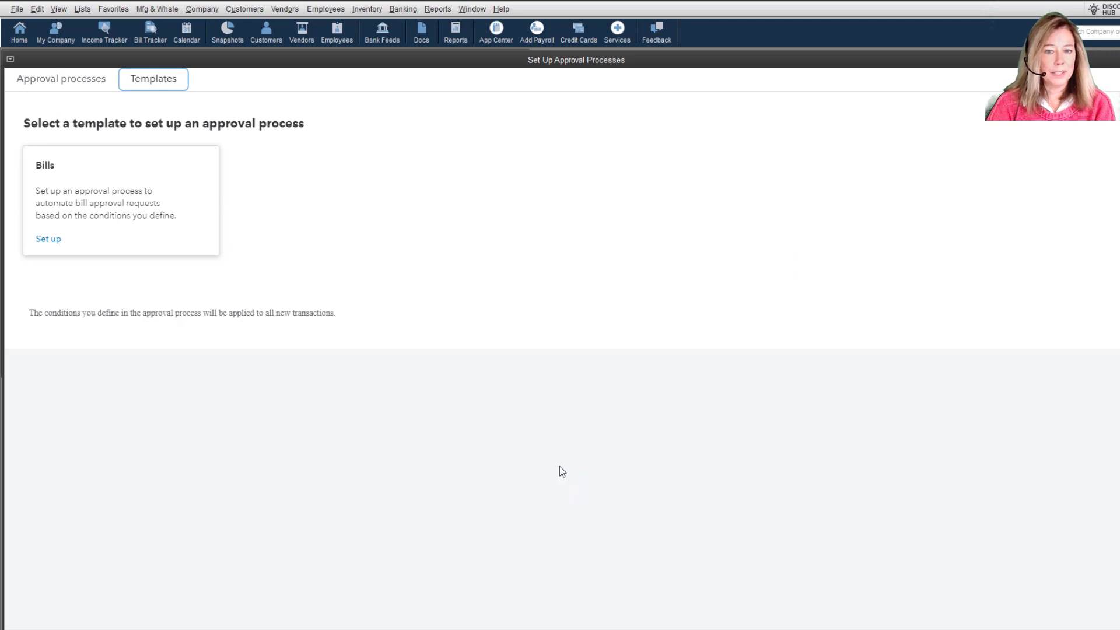
pyautogui.click(49, 240)
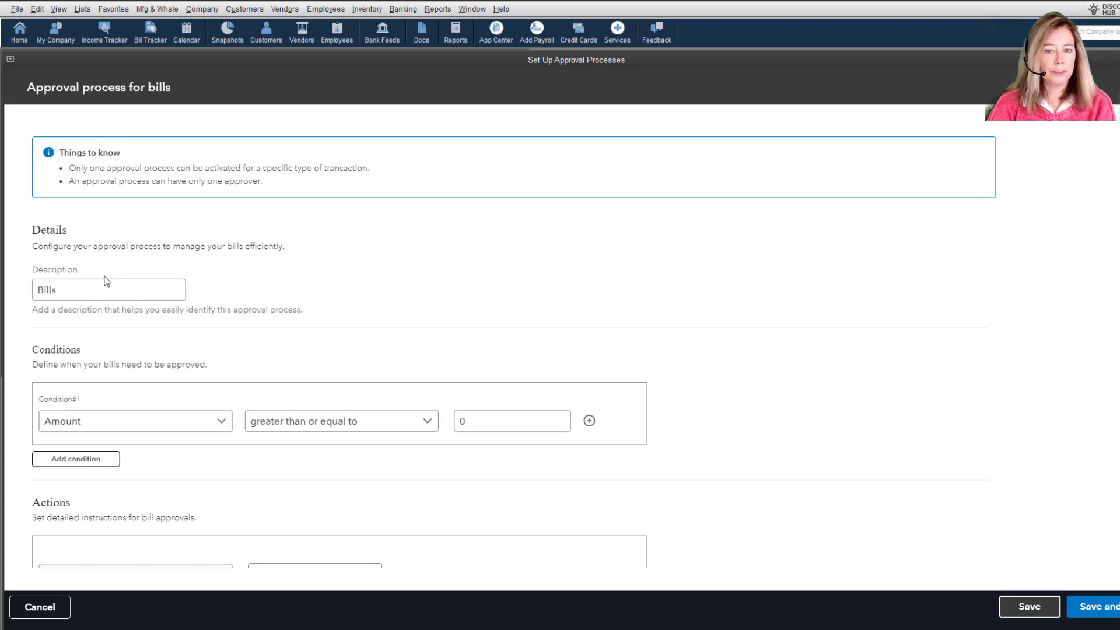
# Focus the Description field and move down to the bill approval Actions section.
pyautogui.click(77, 290)
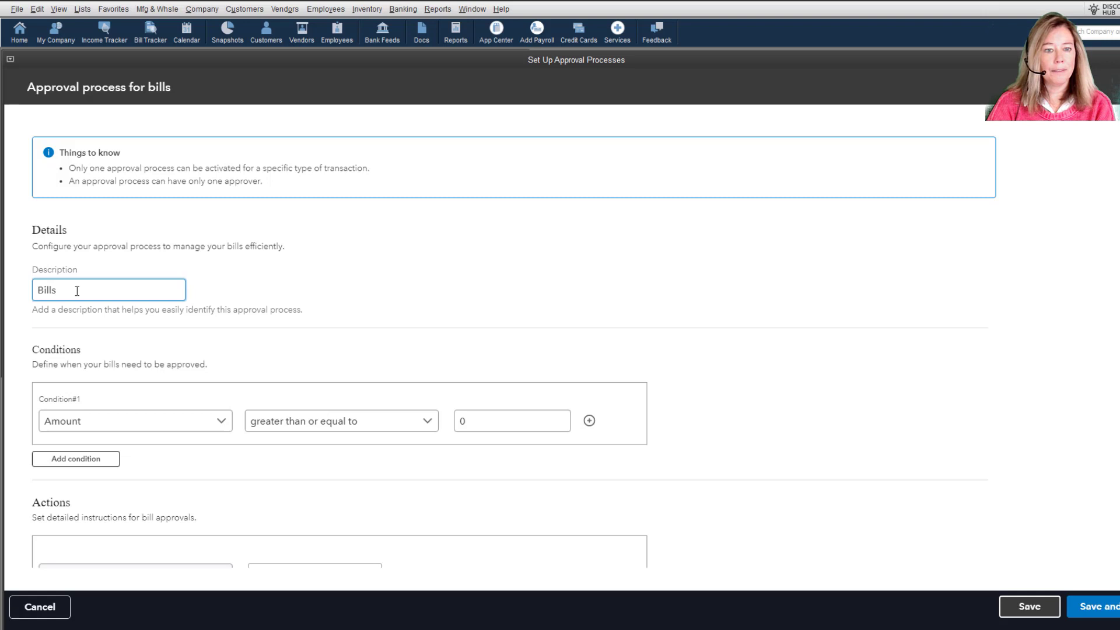
pyautogui.scroll(-4, 153, 319)
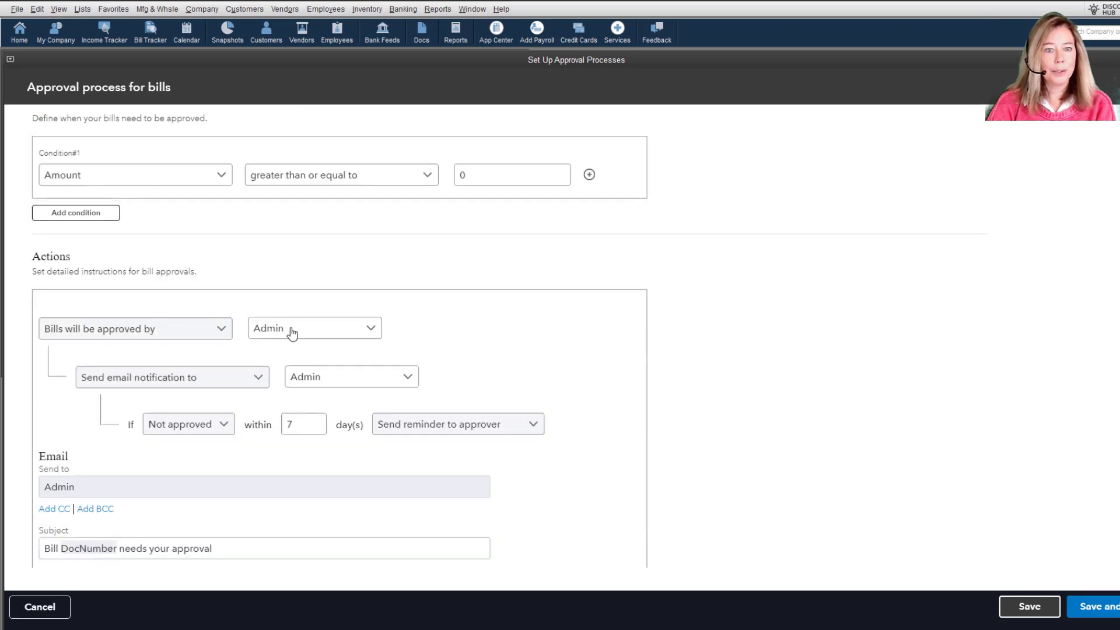
pyautogui.click(371, 329)
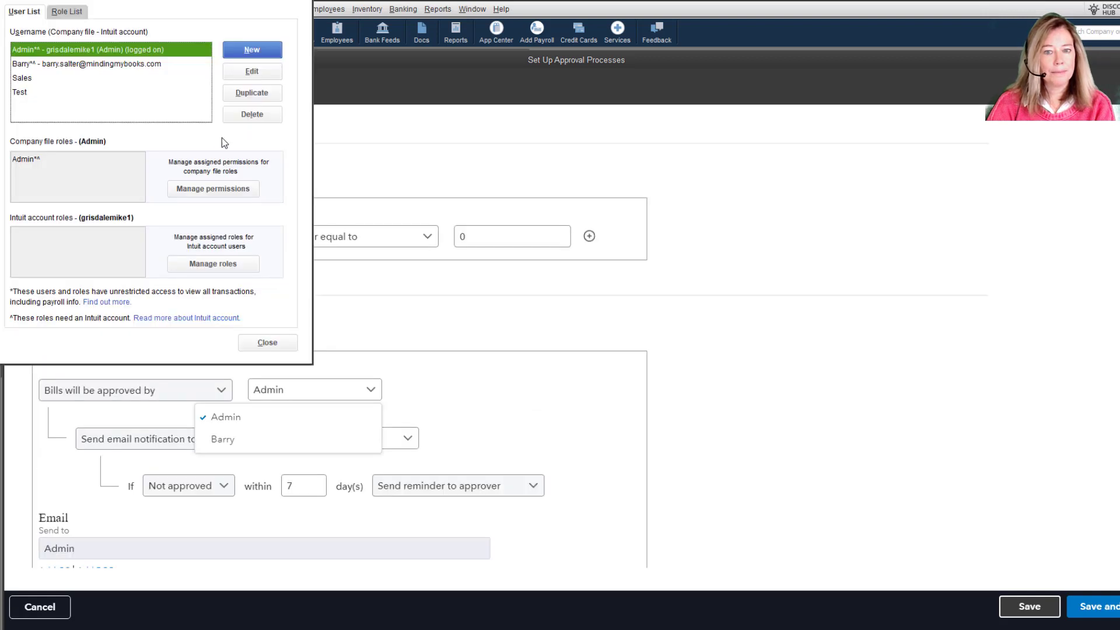
pyautogui.click(75, 13)
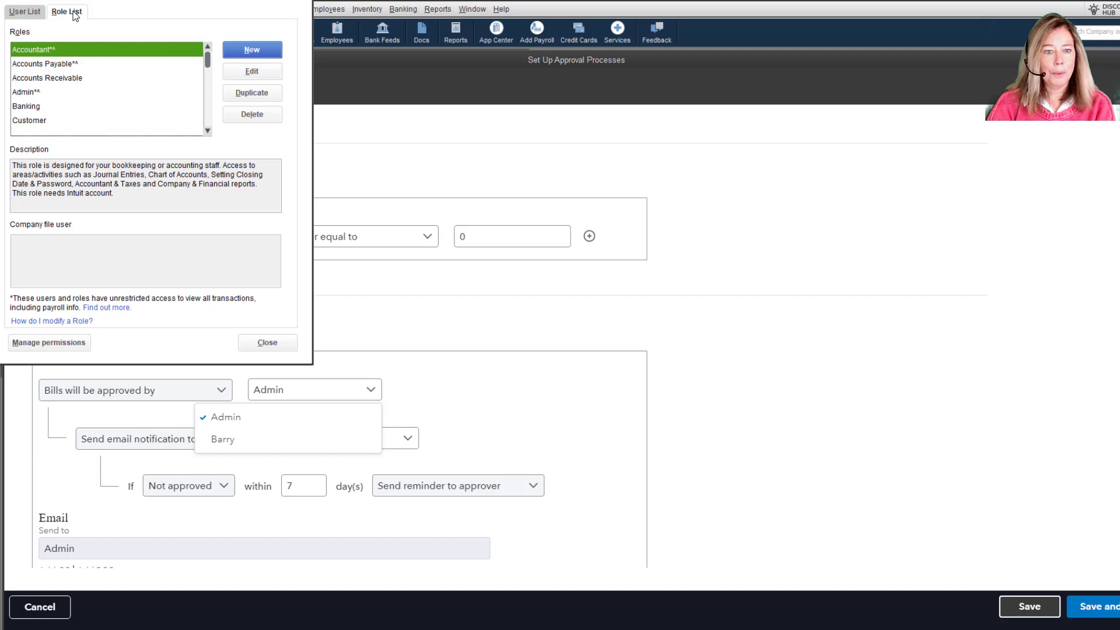
pyautogui.click(75, 64)
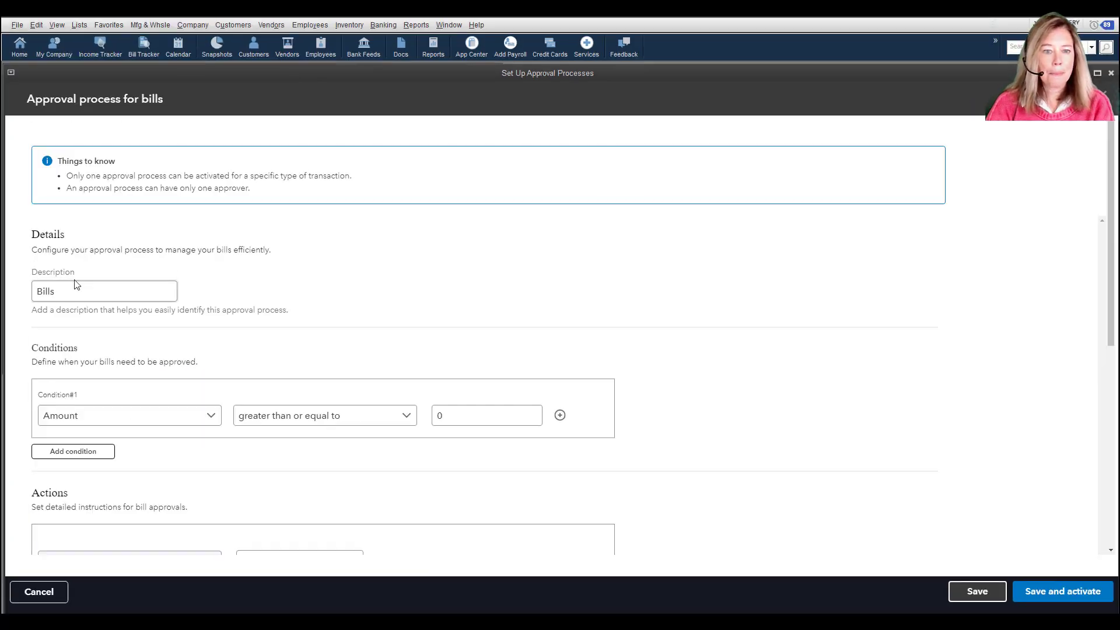
# Change the process description to 'Bill Amount > then $3,000'.
pyautogui.click(70, 291)
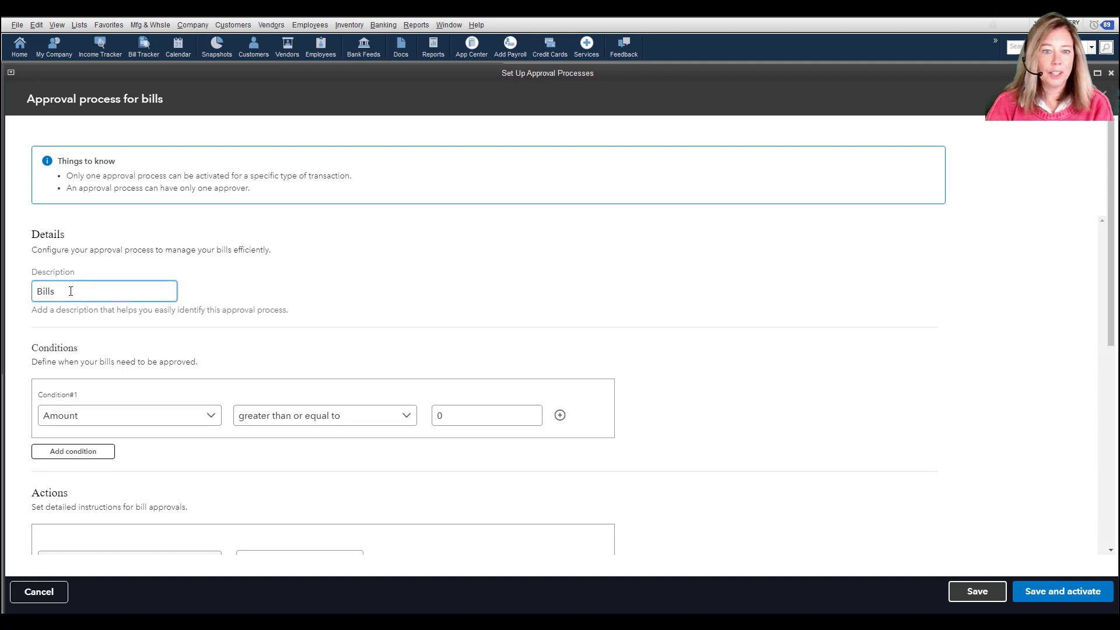
pyautogui.press('BackSpace')
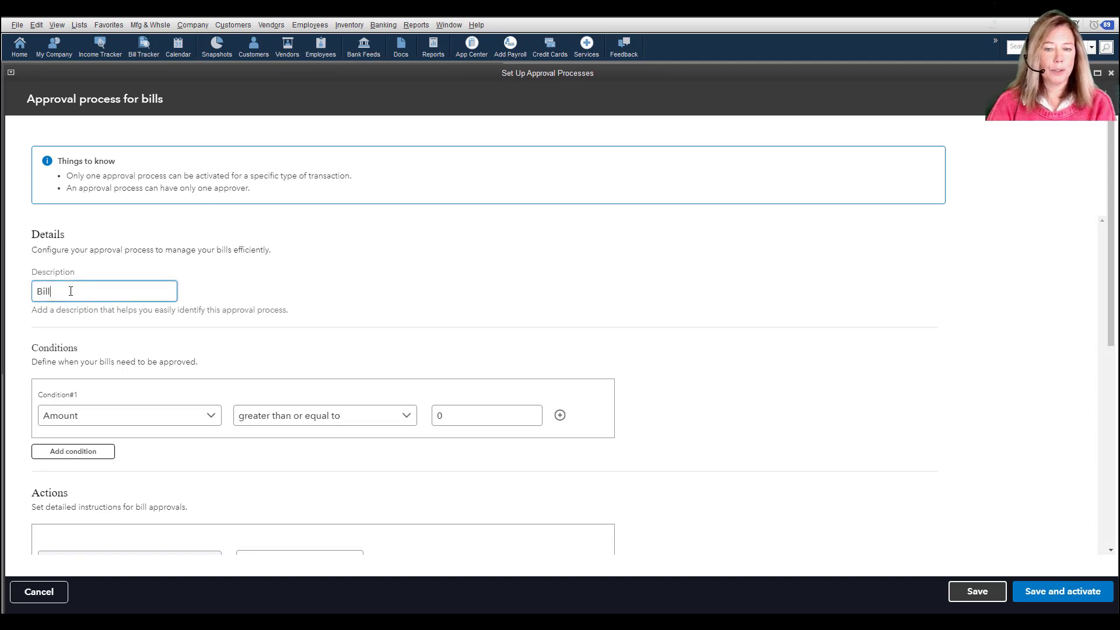
pyautogui.write('Amoun')
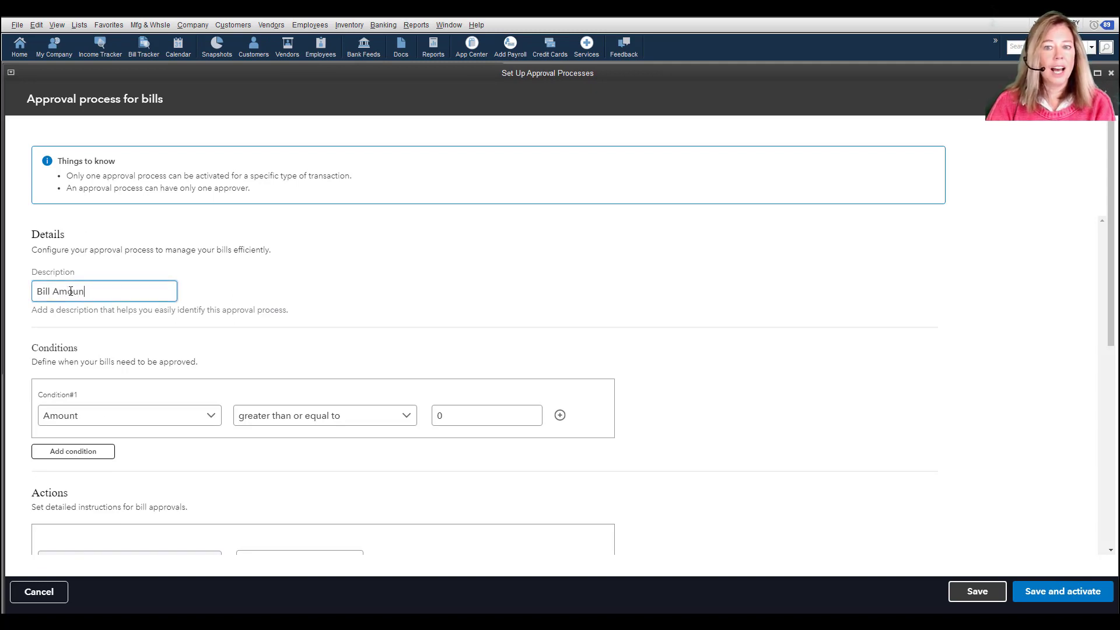
pyautogui.write('t ')
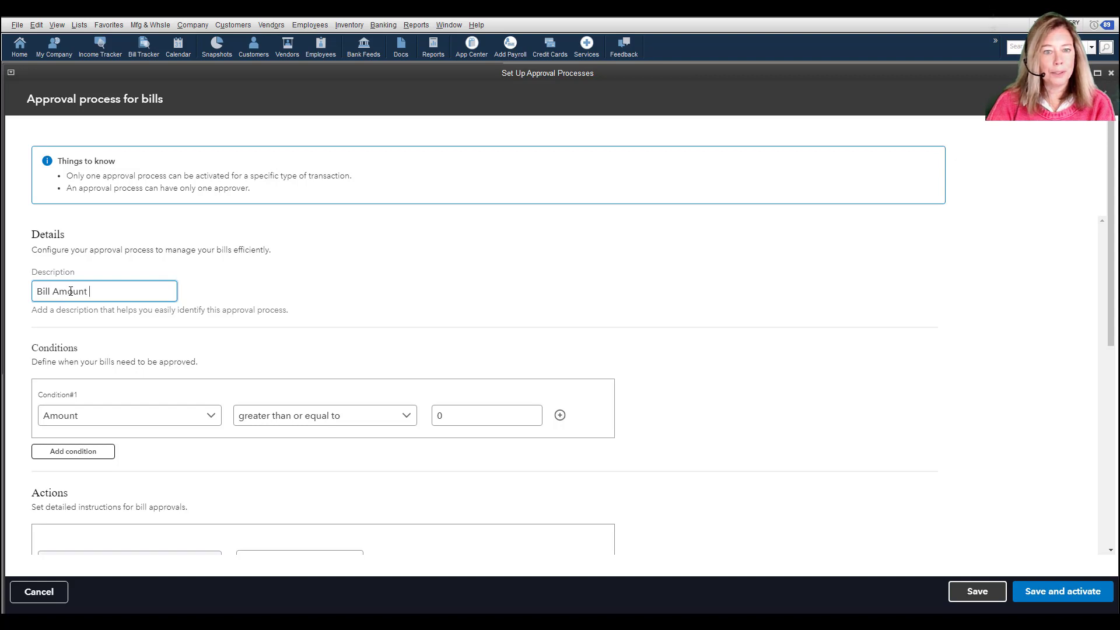
pyautogui.write('> then ')
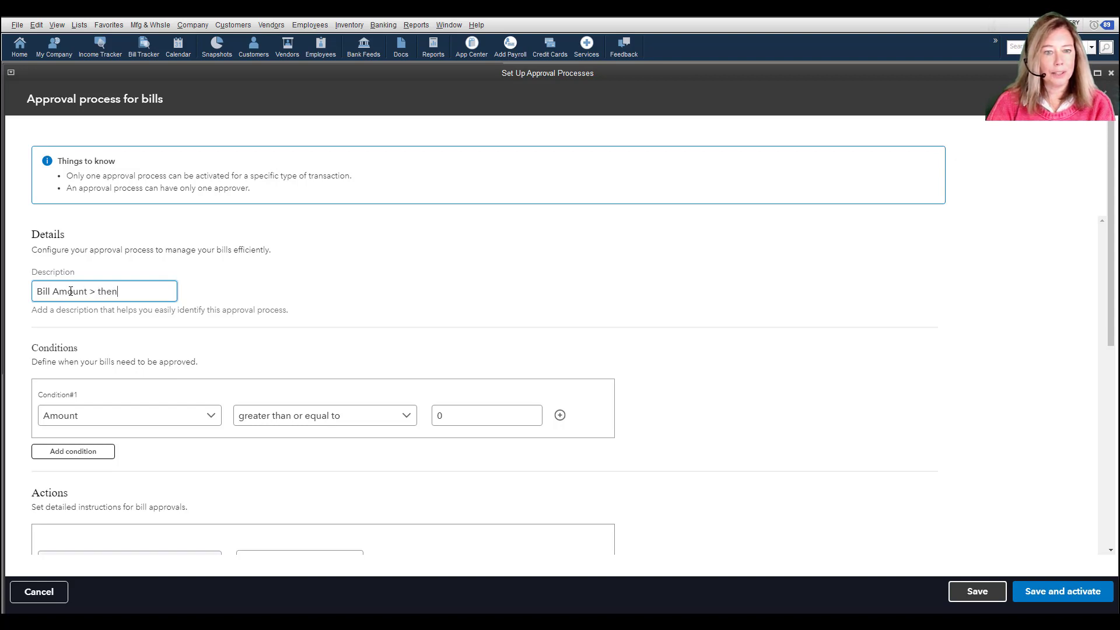
pyautogui.write('$3,000')
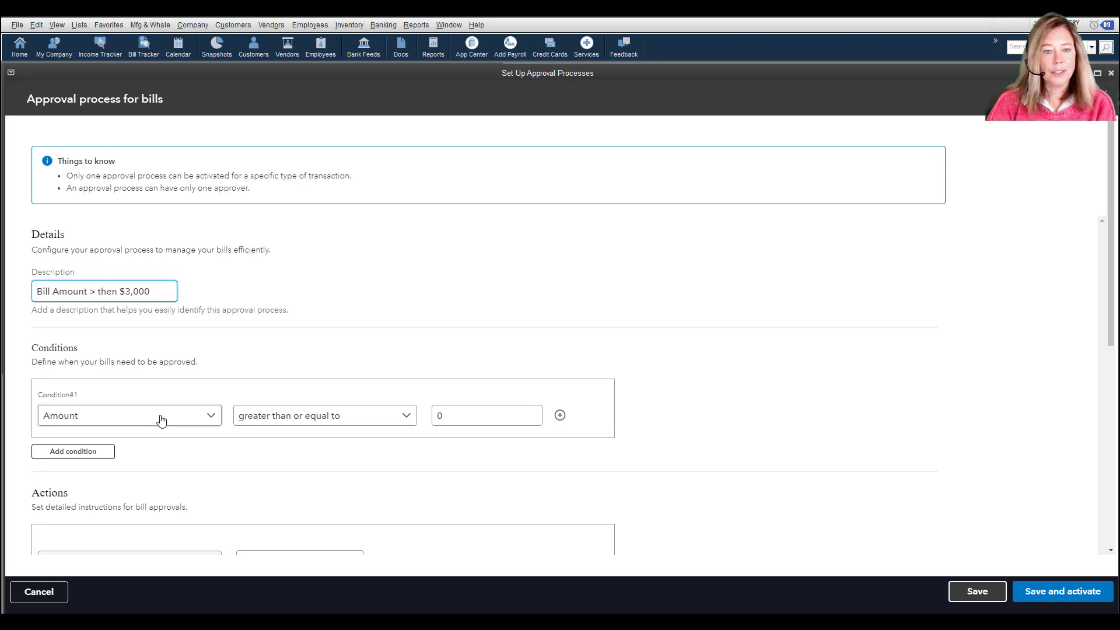
# Set Condition#1 to Amount greater than 3000.00 and add a second condition.
pyautogui.click(161, 416)
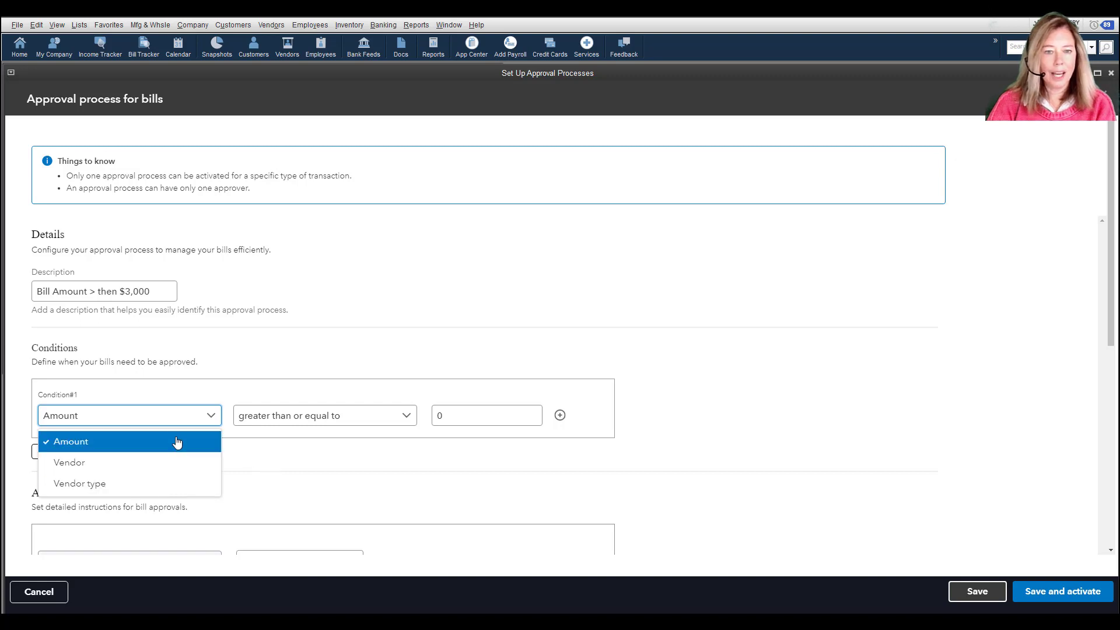
pyautogui.click(362, 421)
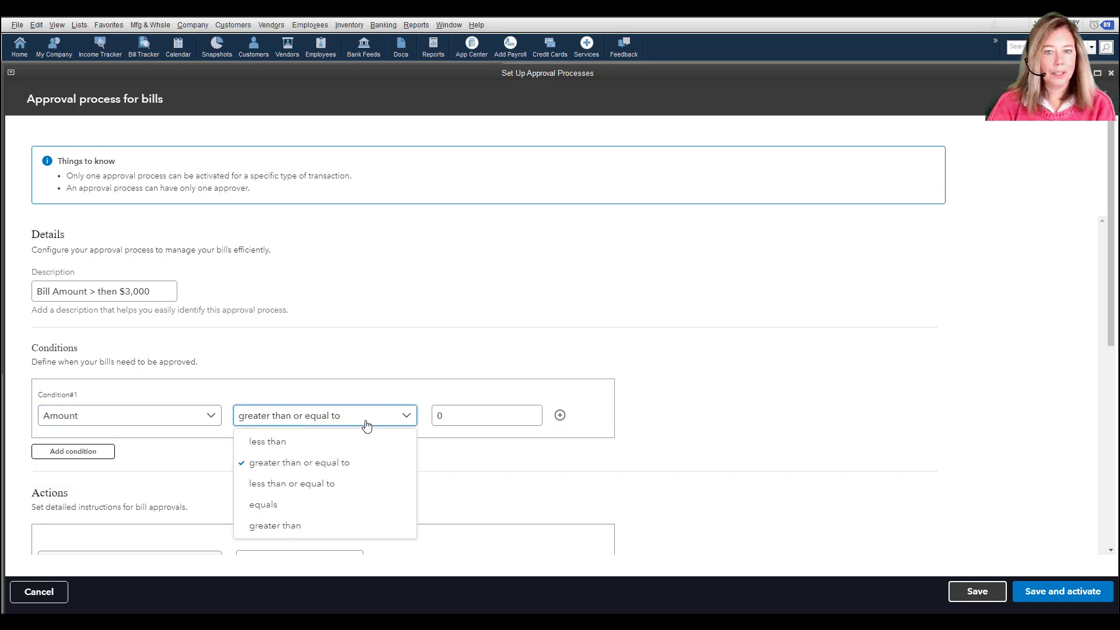
pyautogui.click(338, 526)
pyautogui.click(447, 412)
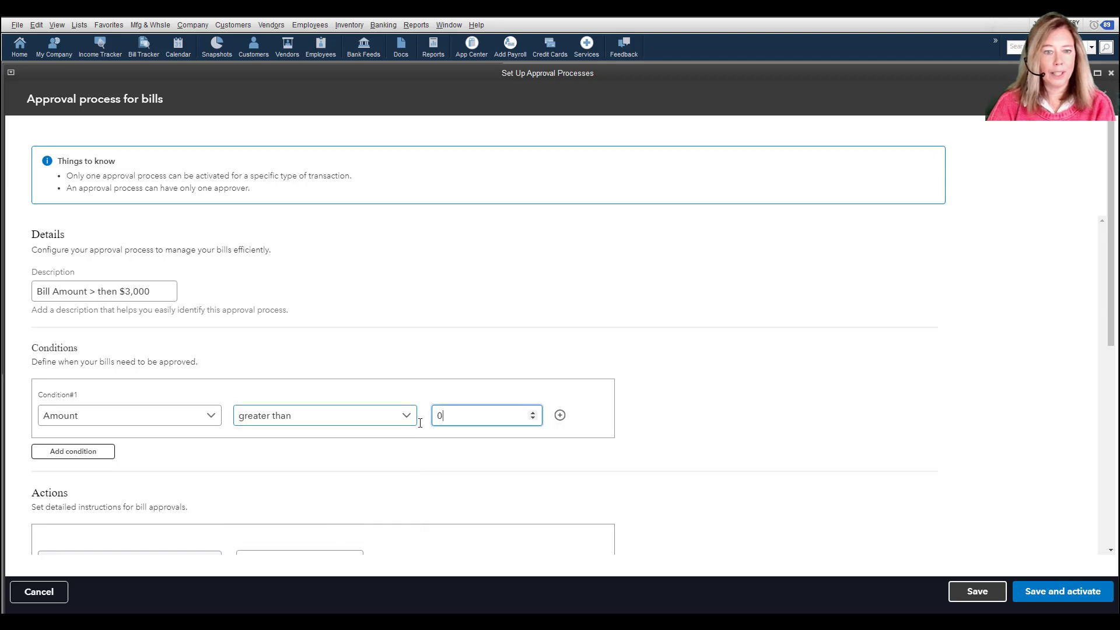
pyautogui.hotkey('ctrl', 'a')
pyautogui.write('3000')
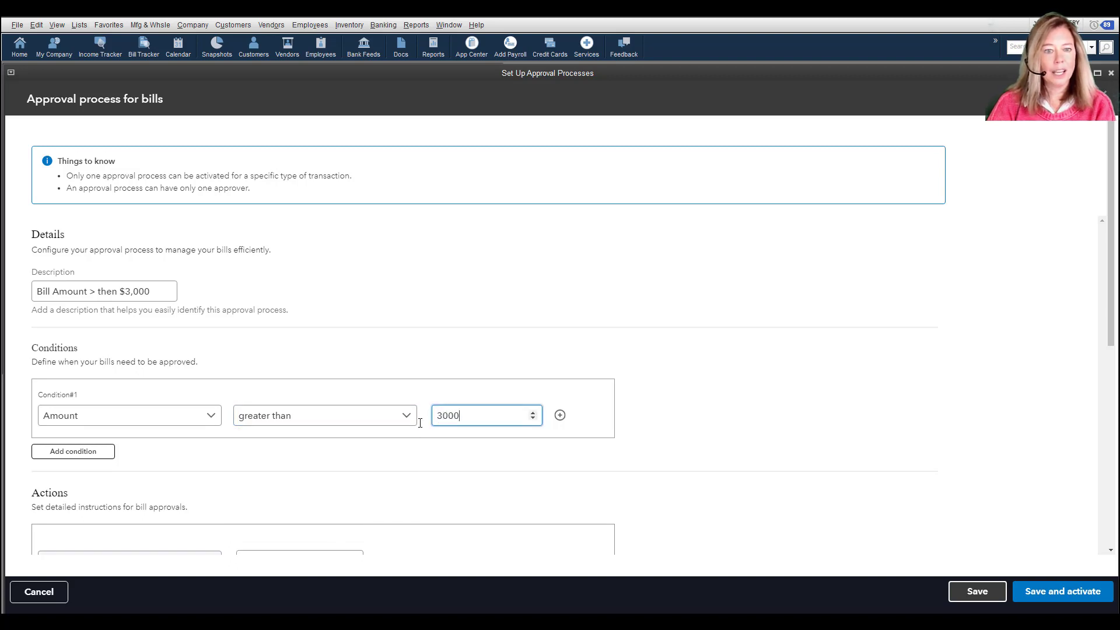
pyautogui.write('.00')
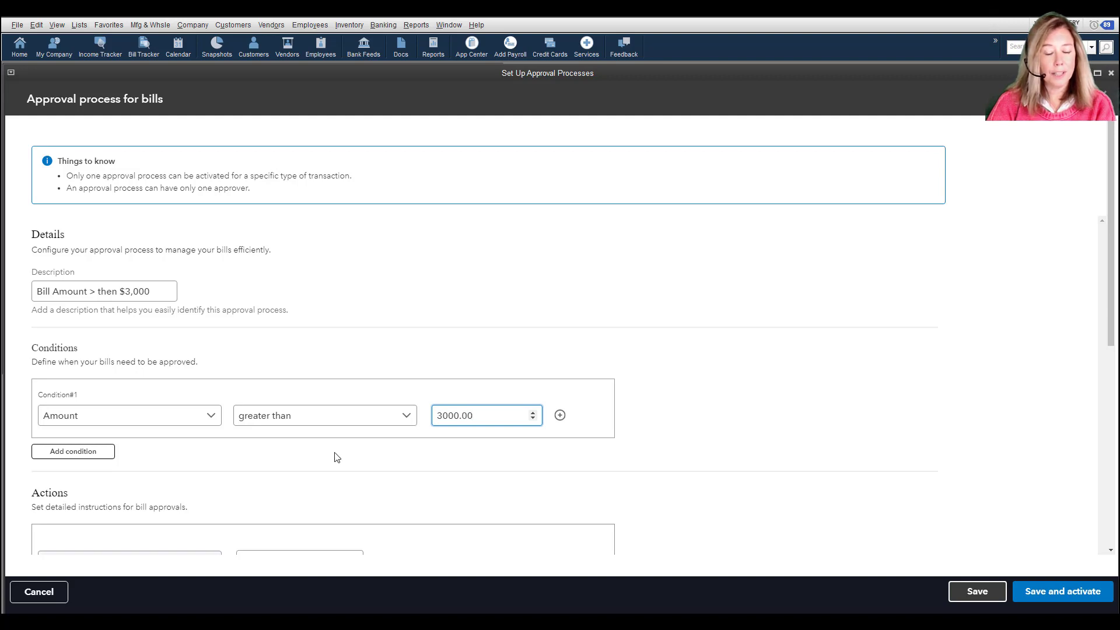
pyautogui.click(91, 453)
# Set the Vendor condition to the first listed vendor and JDS Industries.
pyautogui.scroll(-1, 88, 452)
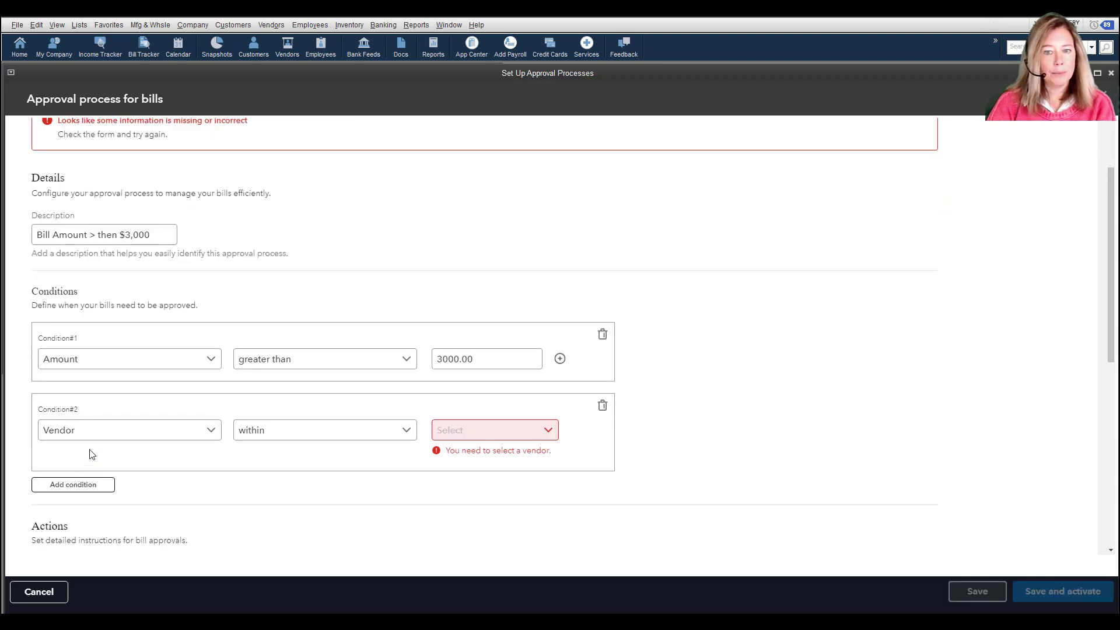
pyautogui.click(88, 436)
pyautogui.click(495, 430)
pyautogui.click(485, 456)
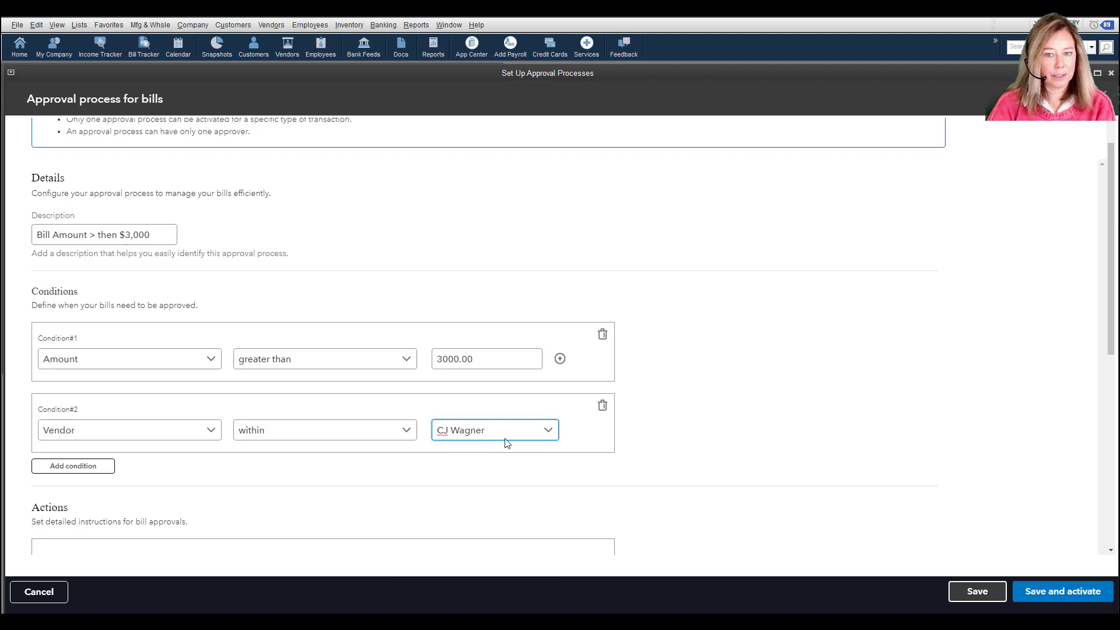
pyautogui.click(500, 435)
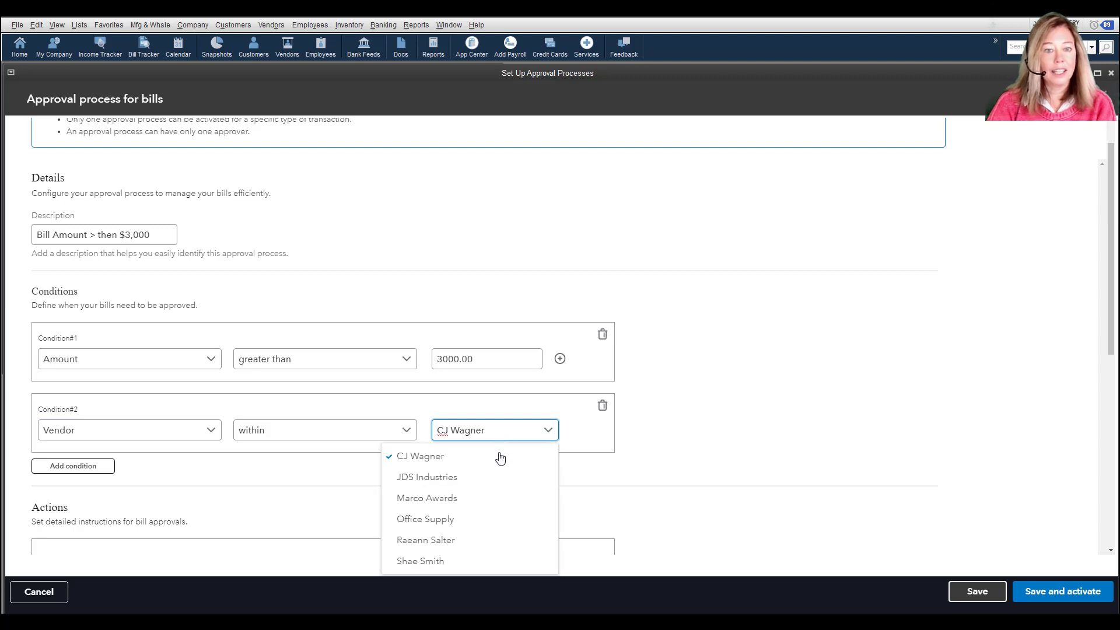
pyautogui.click(497, 486)
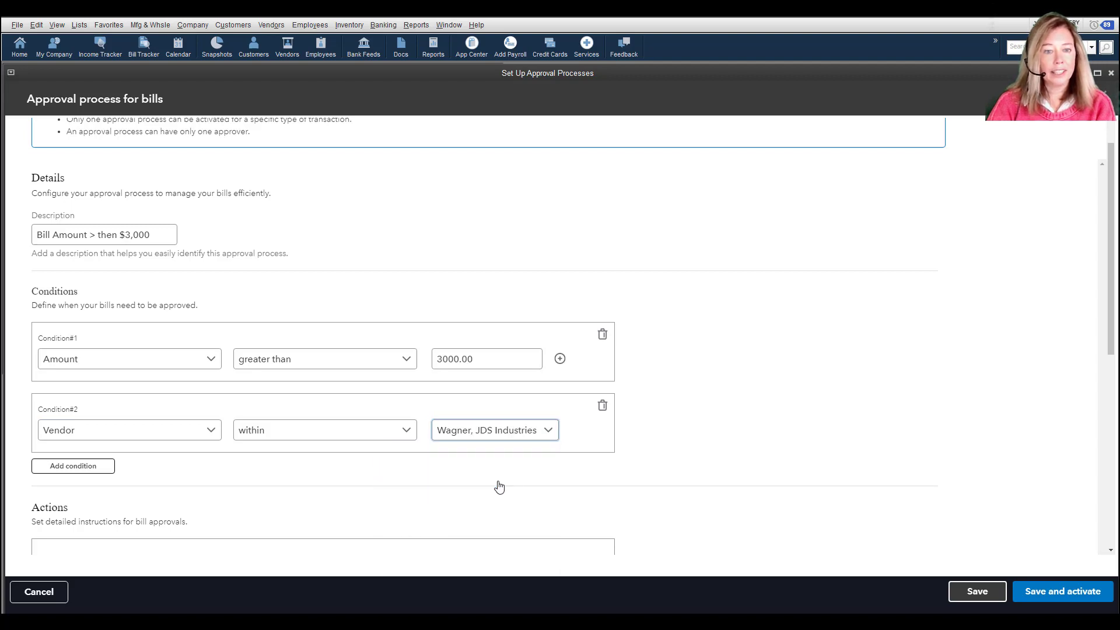
# Add a third condition and look at the Vendor type options, leaving them unchanged.
pyautogui.click(94, 469)
pyautogui.scroll(-2, 110, 525)
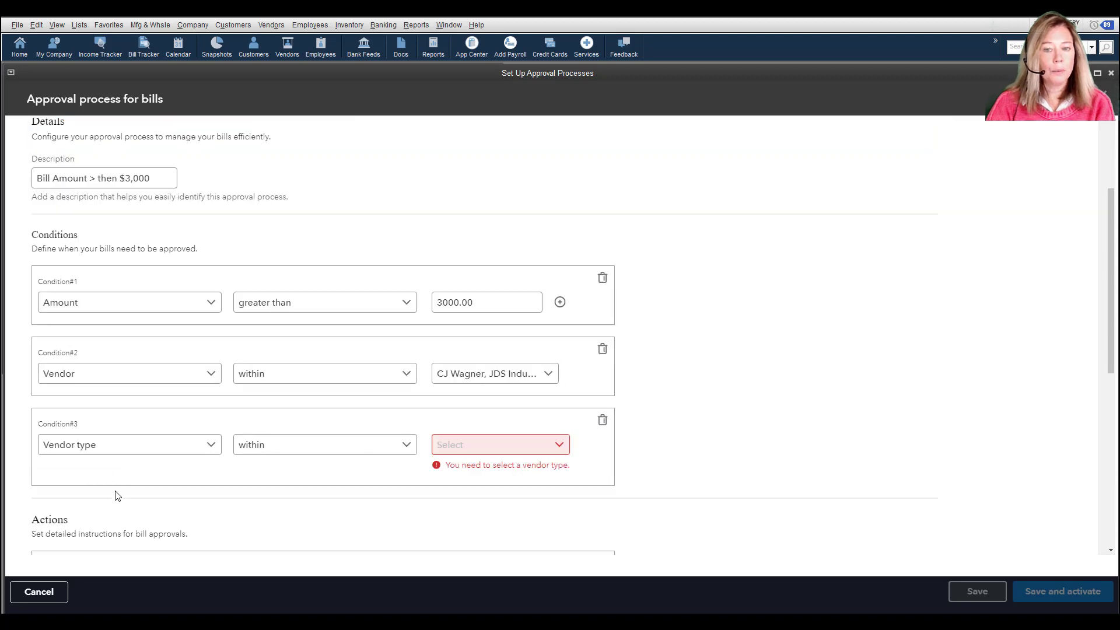
pyautogui.click(107, 450)
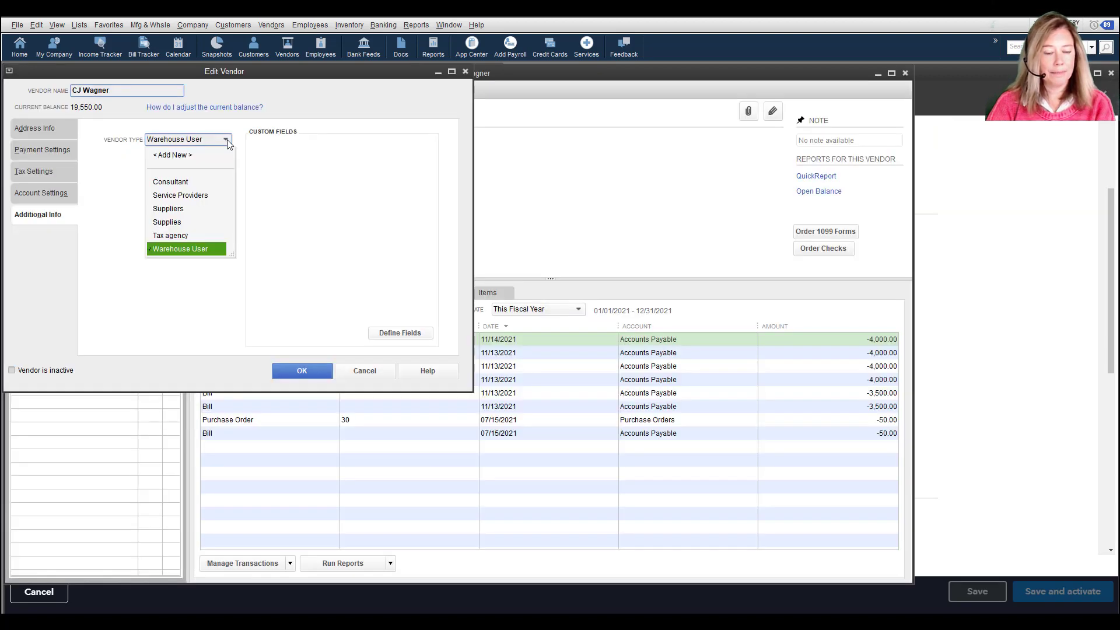
pyautogui.click(227, 144)
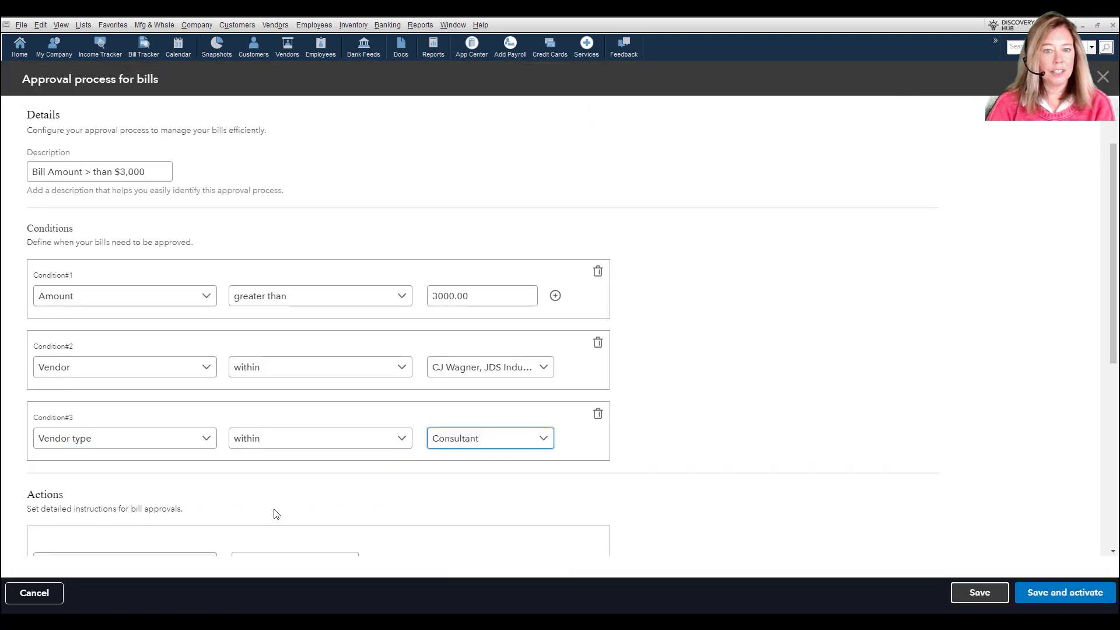
# Delete the Vendor type and Vendor conditions, keeping only Amount greater than 3000.00.
pyautogui.scroll(-2, 263, 512)
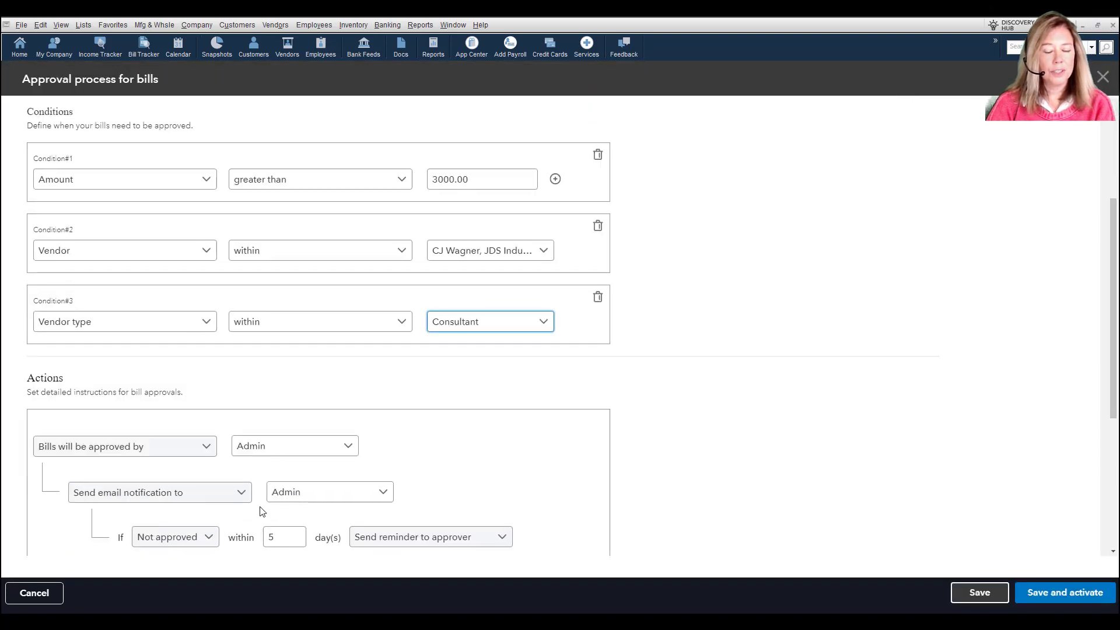
pyautogui.click(598, 297)
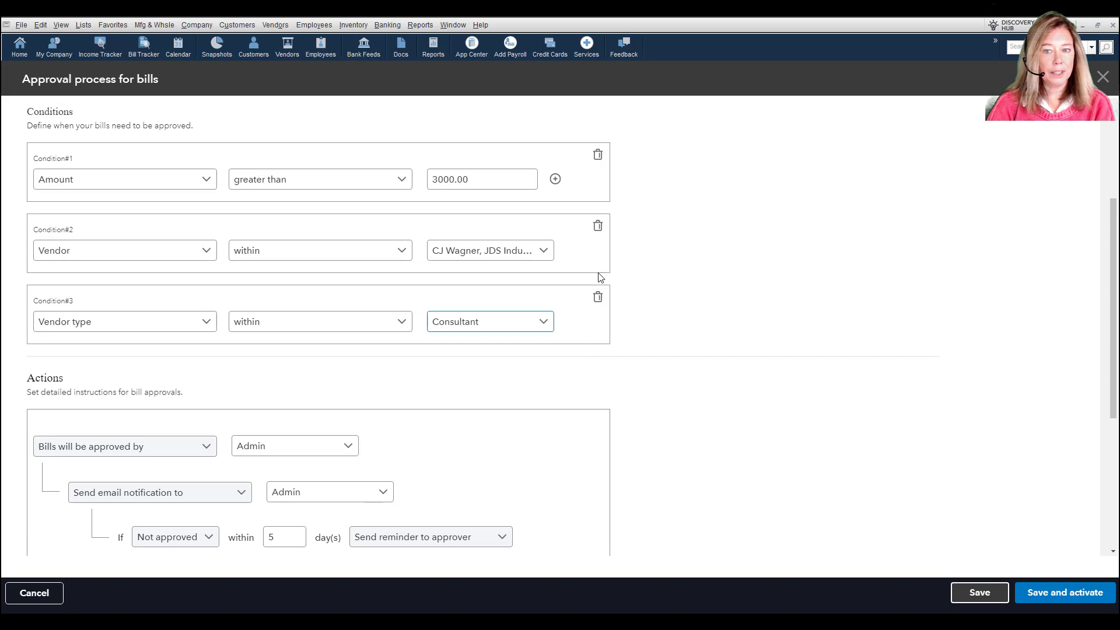
pyautogui.click(598, 226)
pyautogui.click(345, 325)
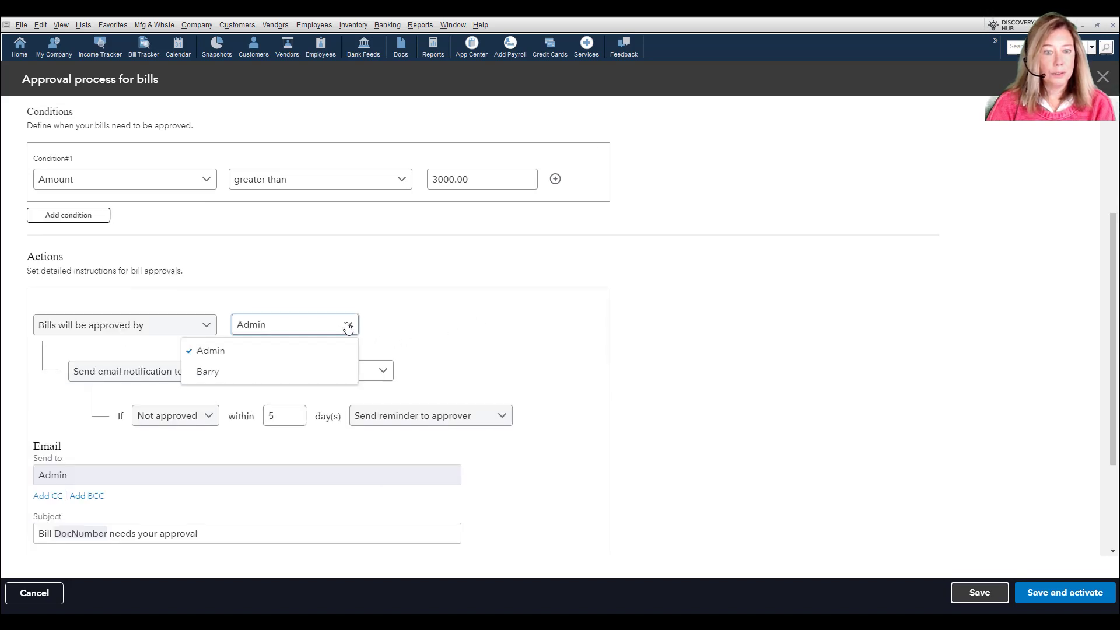
# Make the second user the approver and add them to the email notification recipients.
pyautogui.click(333, 372)
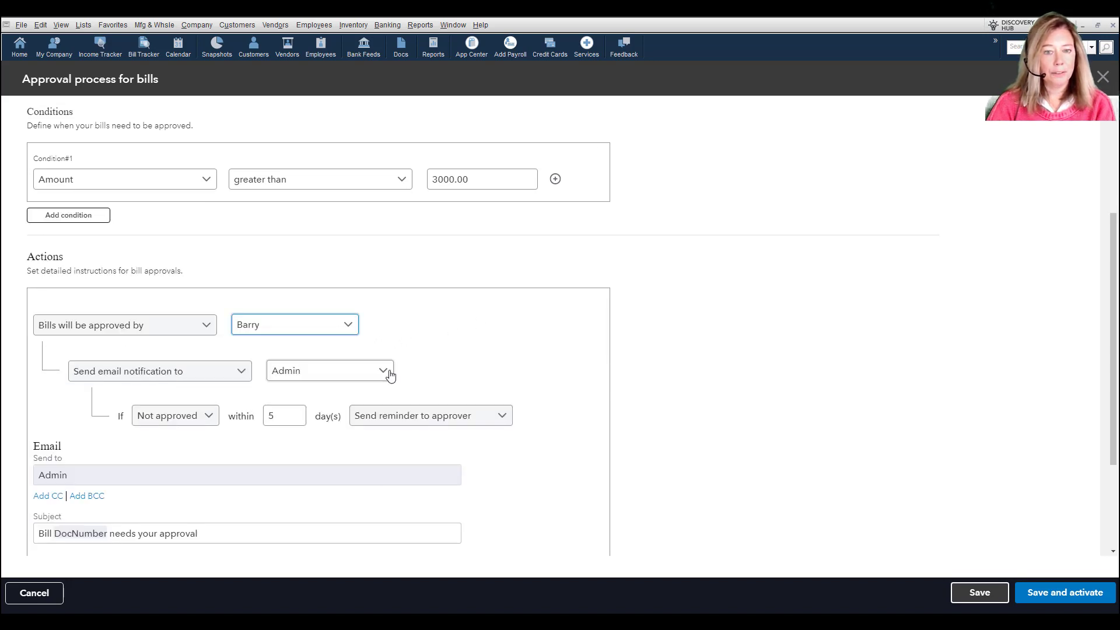
pyautogui.click(388, 374)
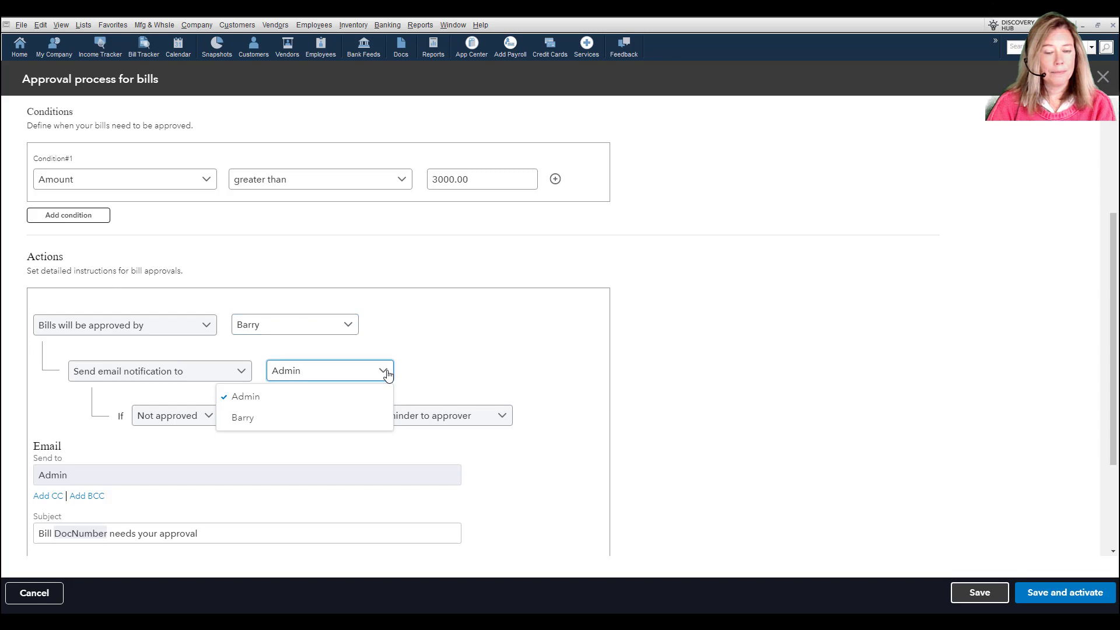
pyautogui.click(368, 428)
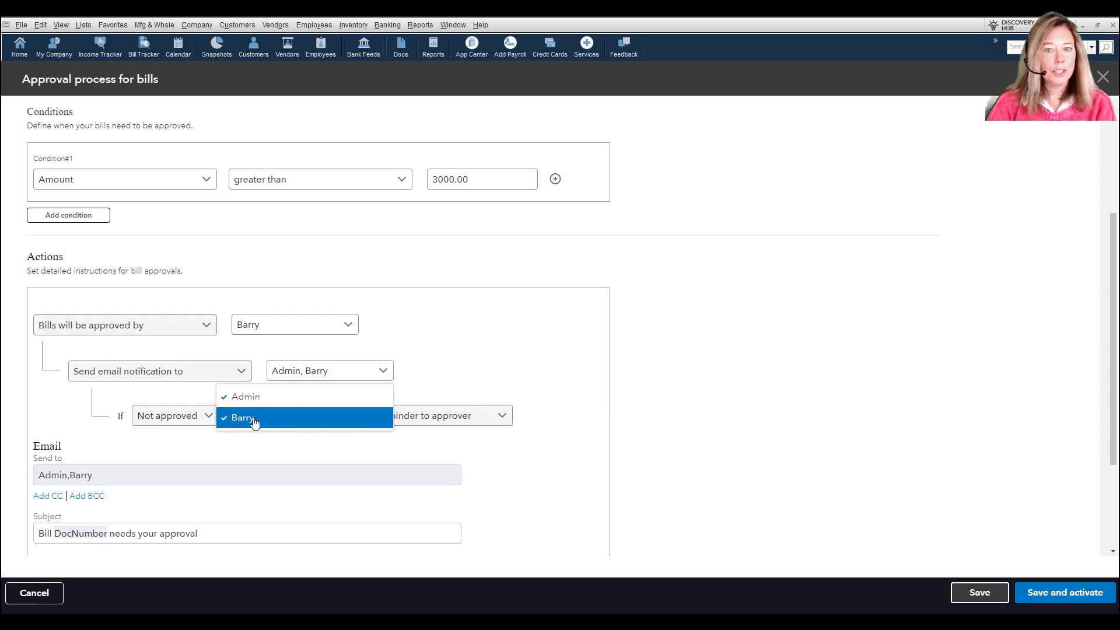
pyautogui.click(521, 373)
# Change the reminder delay from 5 to 7 days without approval.
pyautogui.click(278, 416)
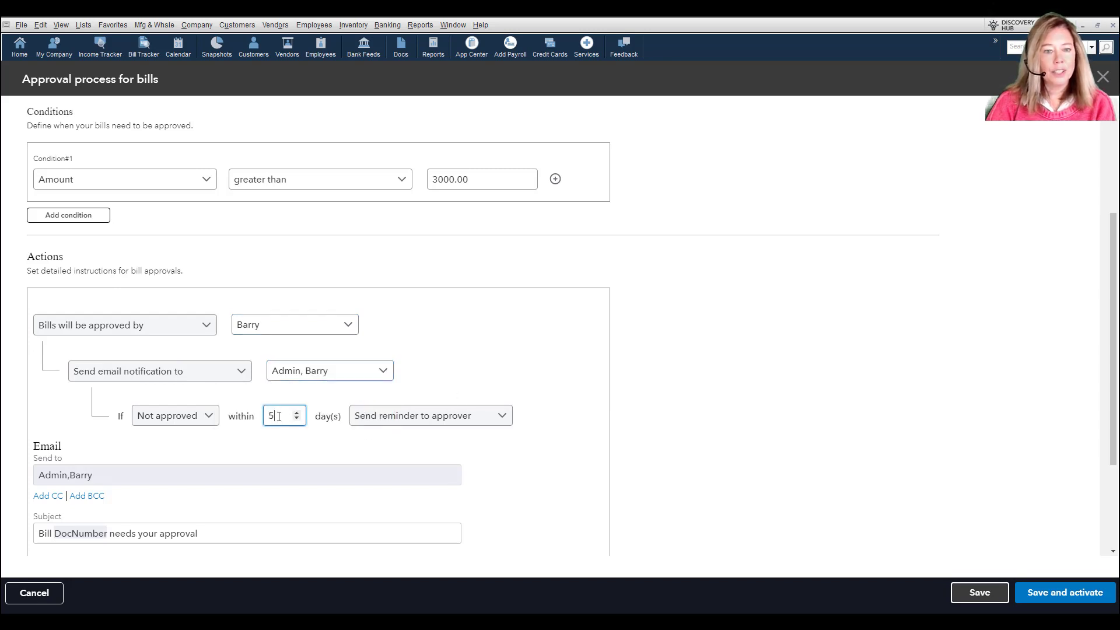
pyautogui.moveTo(279, 416); pyautogui.dragTo(268, 416)
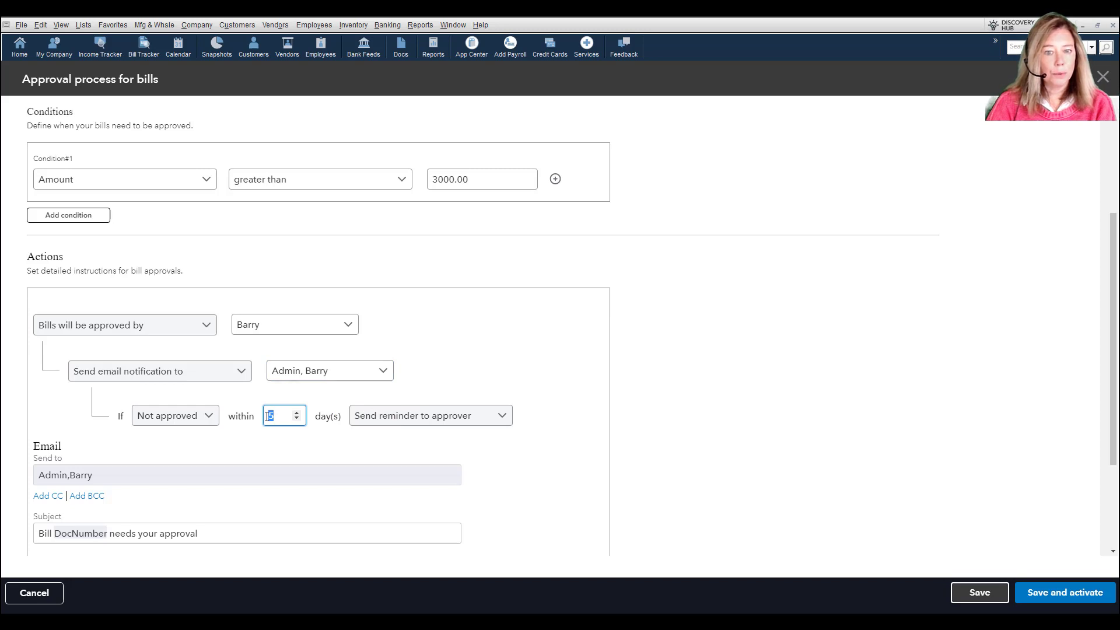
pyautogui.write('7')
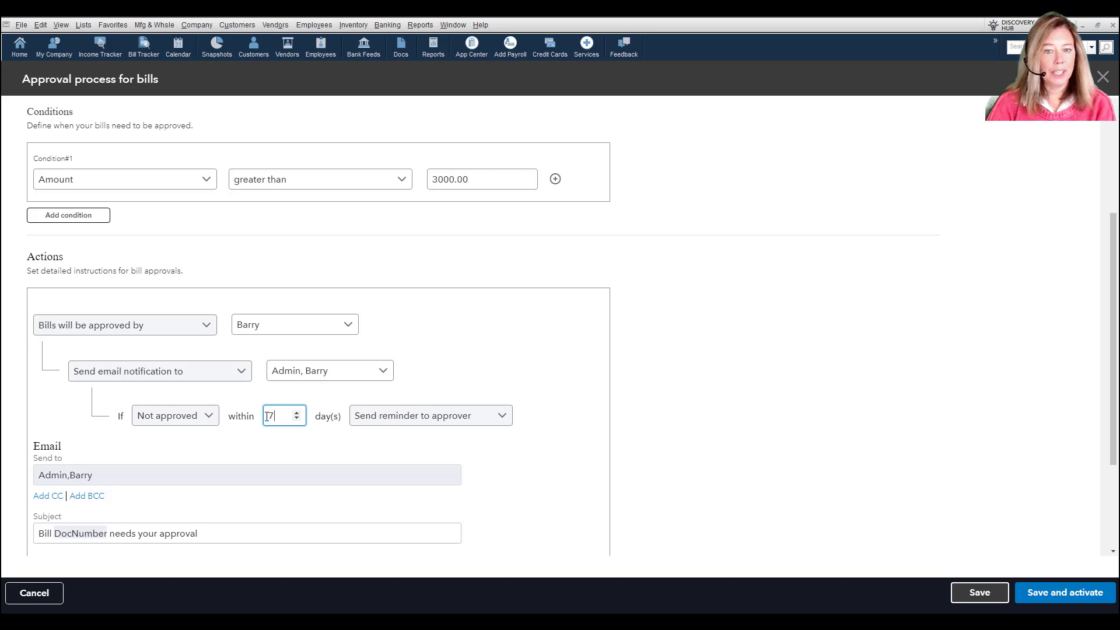
pyautogui.scroll(-5, 267, 416)
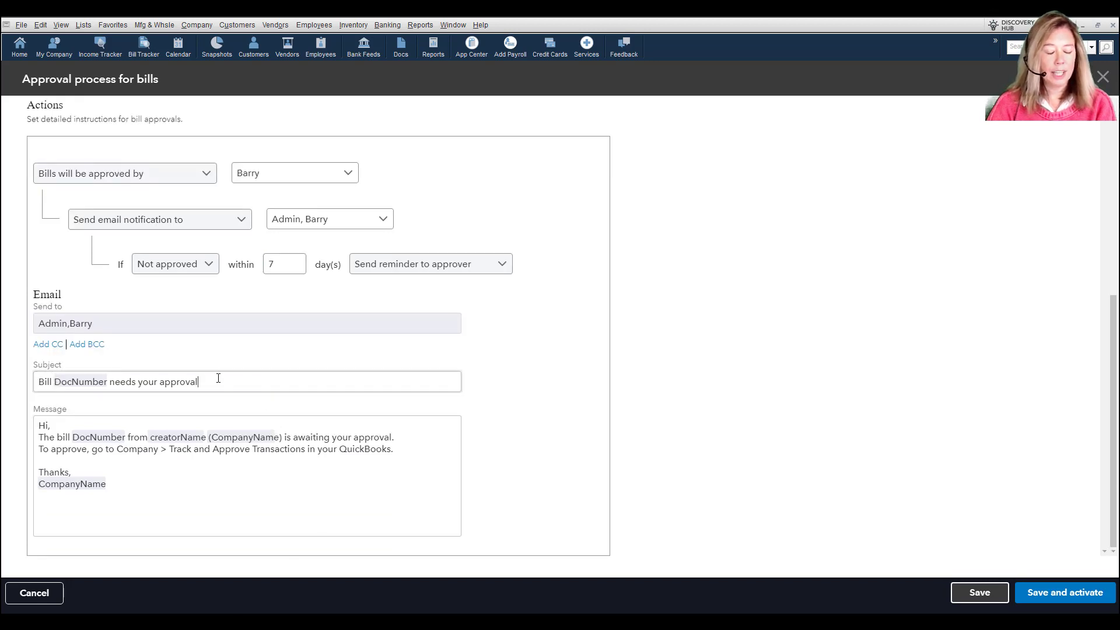
# Add CC and BCC fields to the approval email.
pyautogui.click(124, 462)
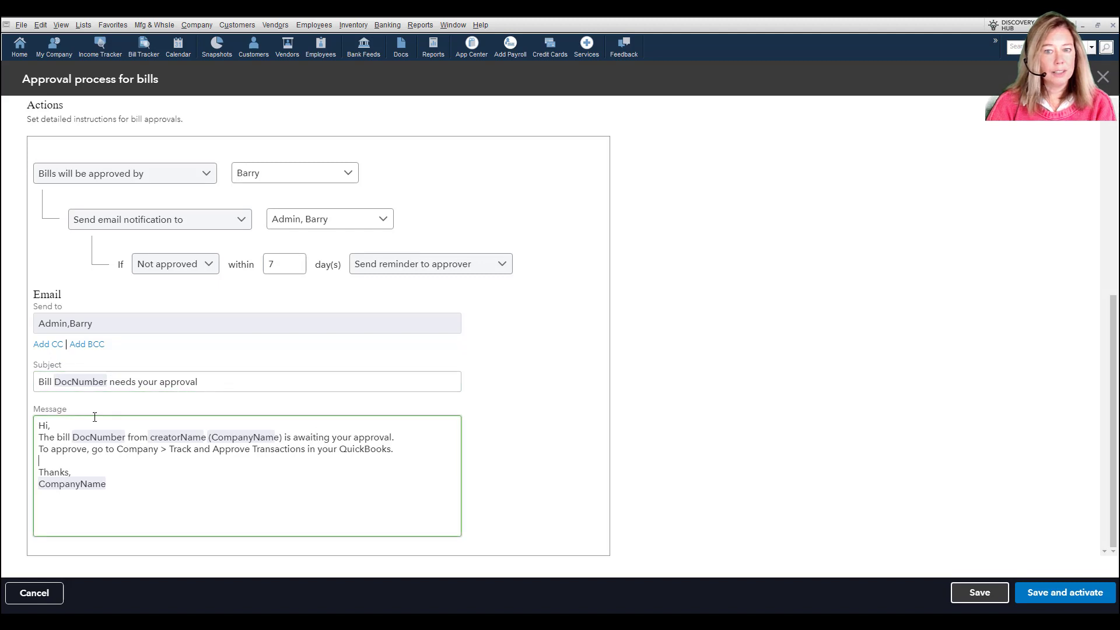
pyautogui.click(51, 347)
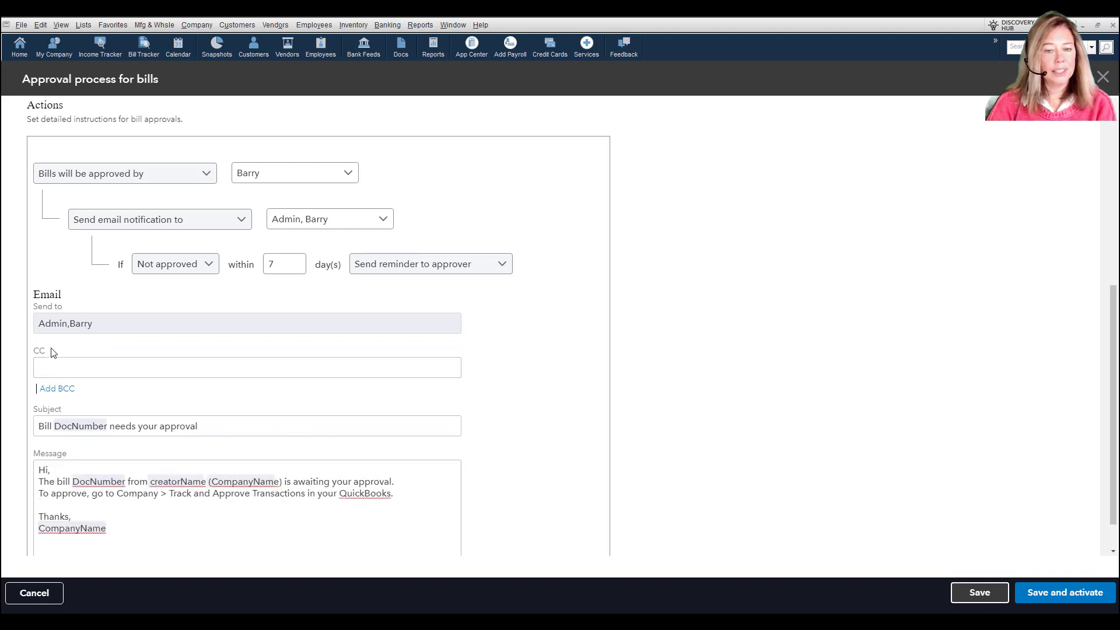
pyautogui.click(54, 390)
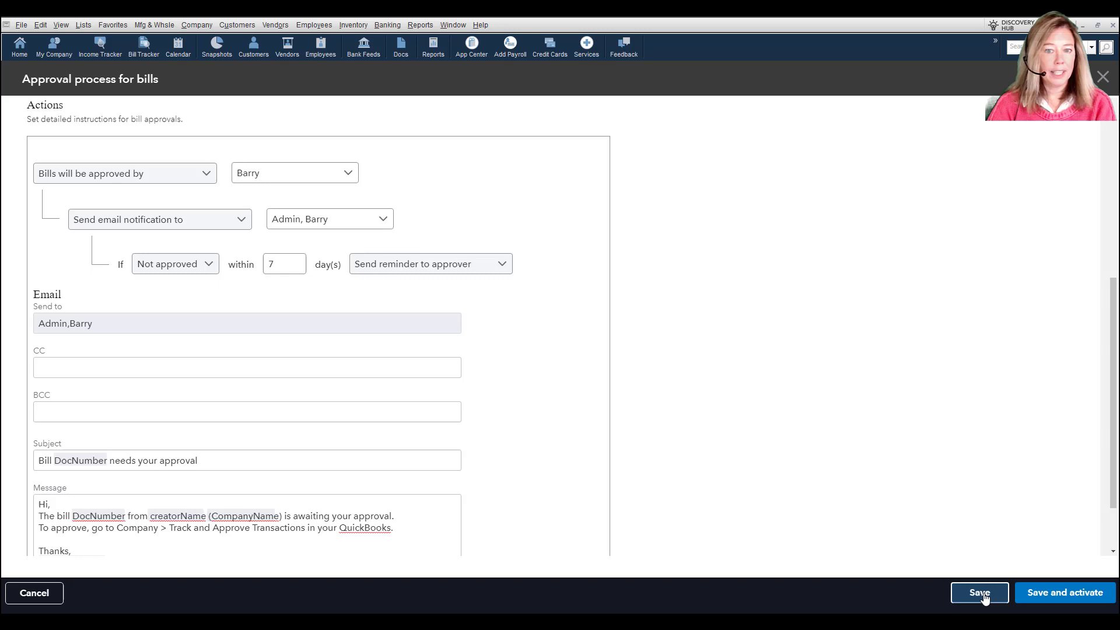
# Save and activate the bill approval process, then dismiss the success message.
pyautogui.click(1066, 591)
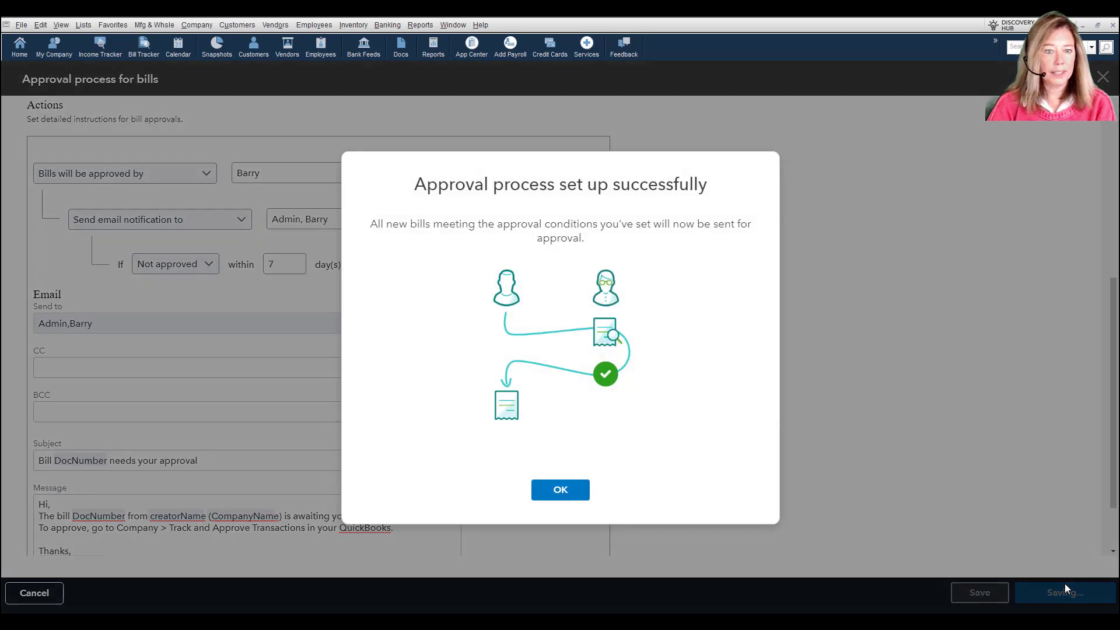
pyautogui.click(561, 494)
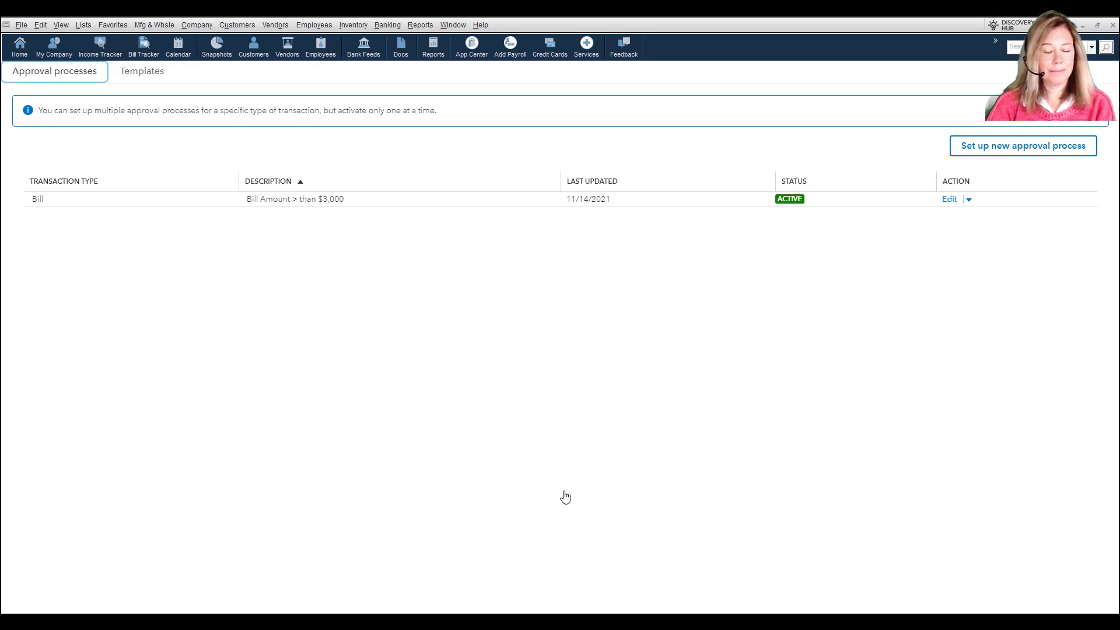
pyautogui.click(968, 200)
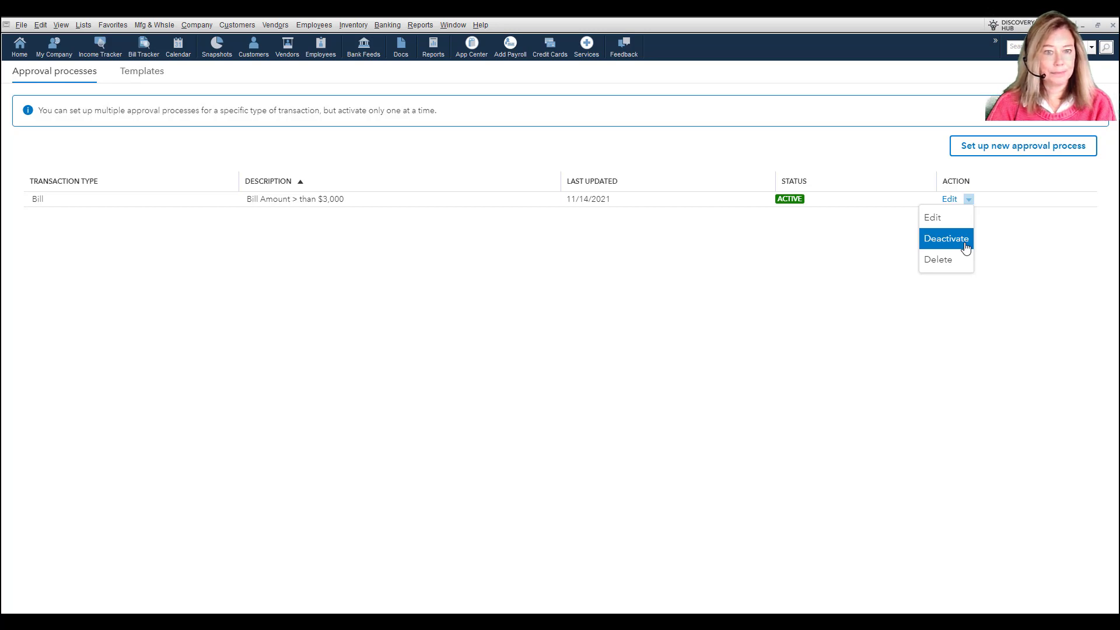
pyautogui.click(1000, 243)
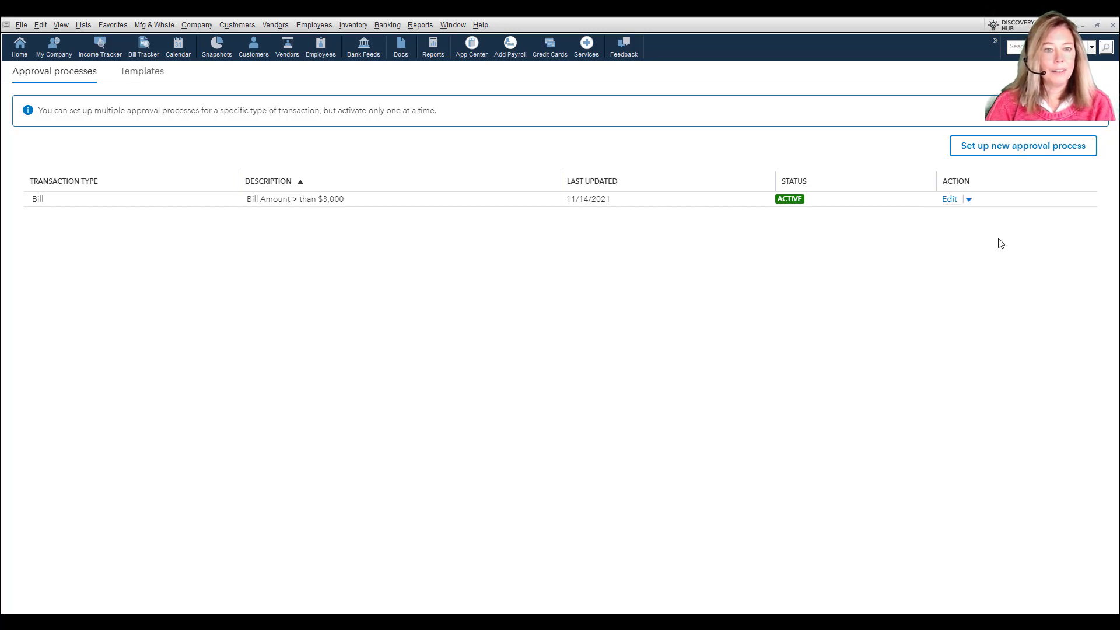
pyautogui.click(1043, 153)
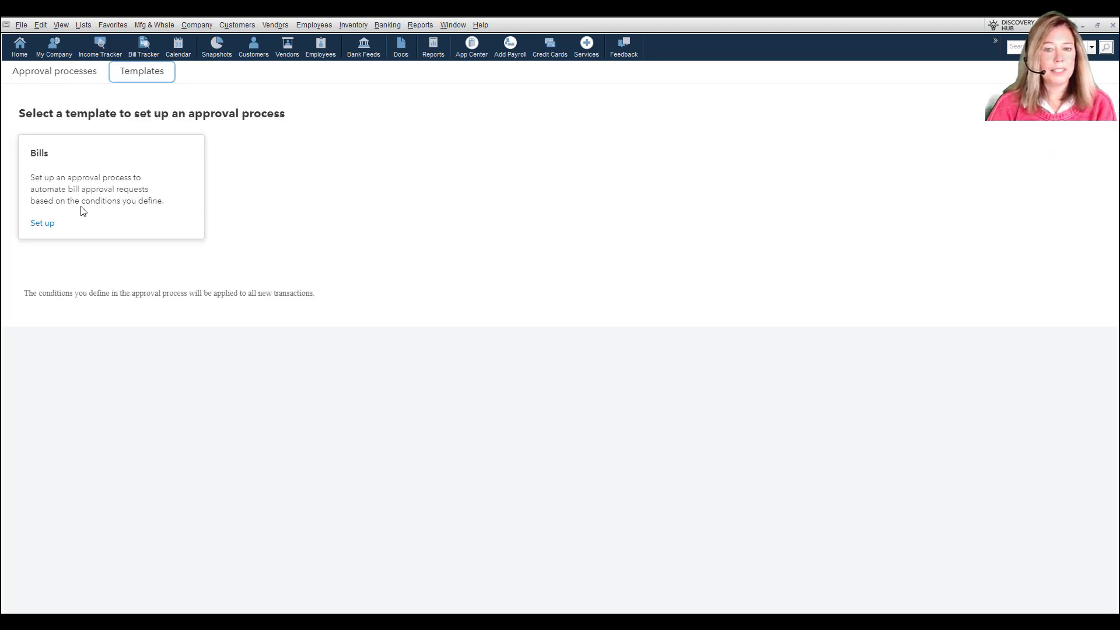
pyautogui.click(47, 223)
pyautogui.click(984, 595)
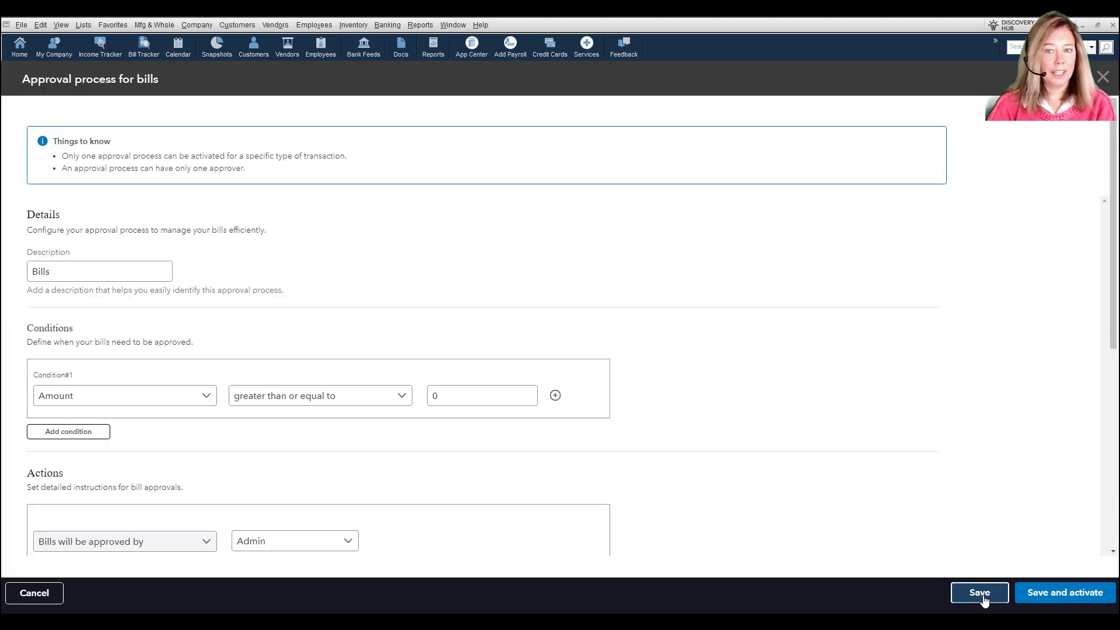
pyautogui.click(1024, 597)
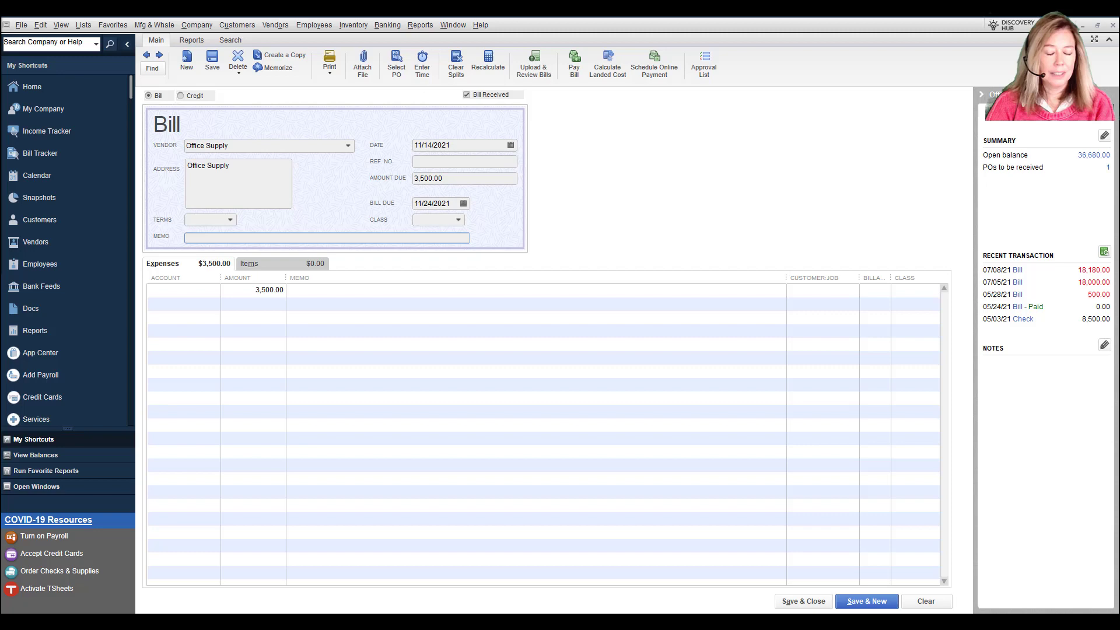
# Assign Office Supplies to the $3,500 bill, save it despite missing classes, and send for approval.
pyautogui.click(203, 291)
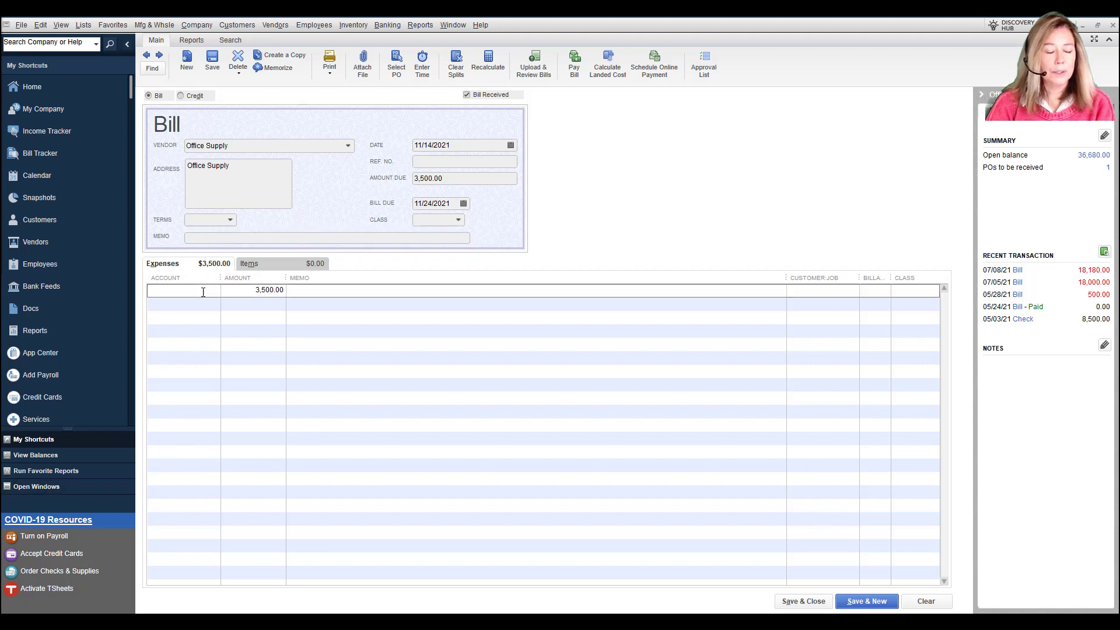
pyautogui.write('Office Supplies')
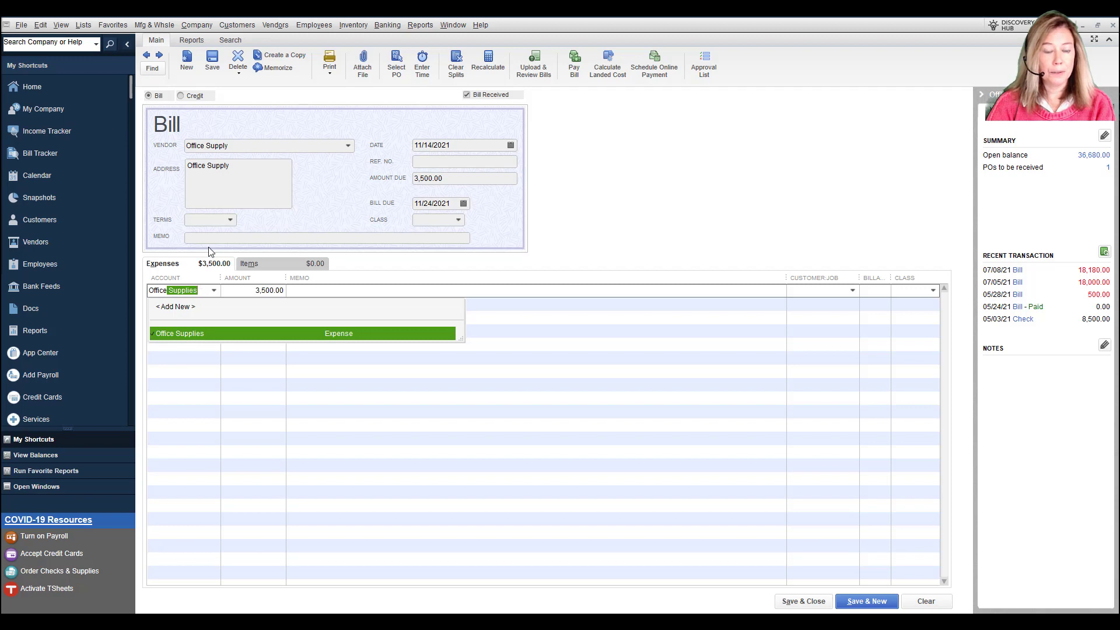
pyautogui.click(212, 63)
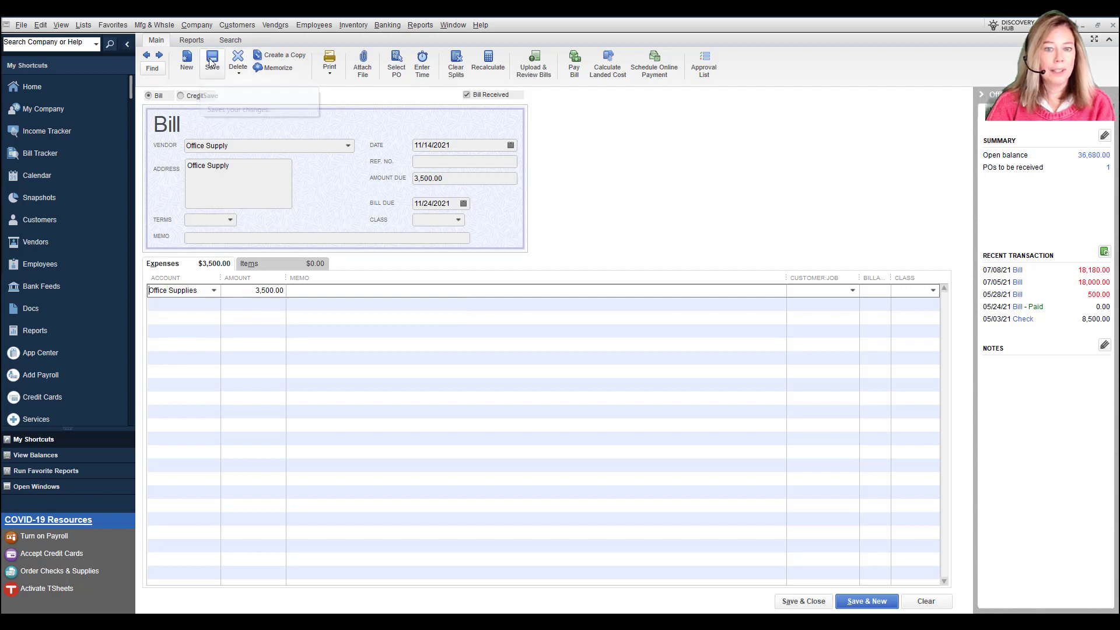
pyautogui.click(542, 213)
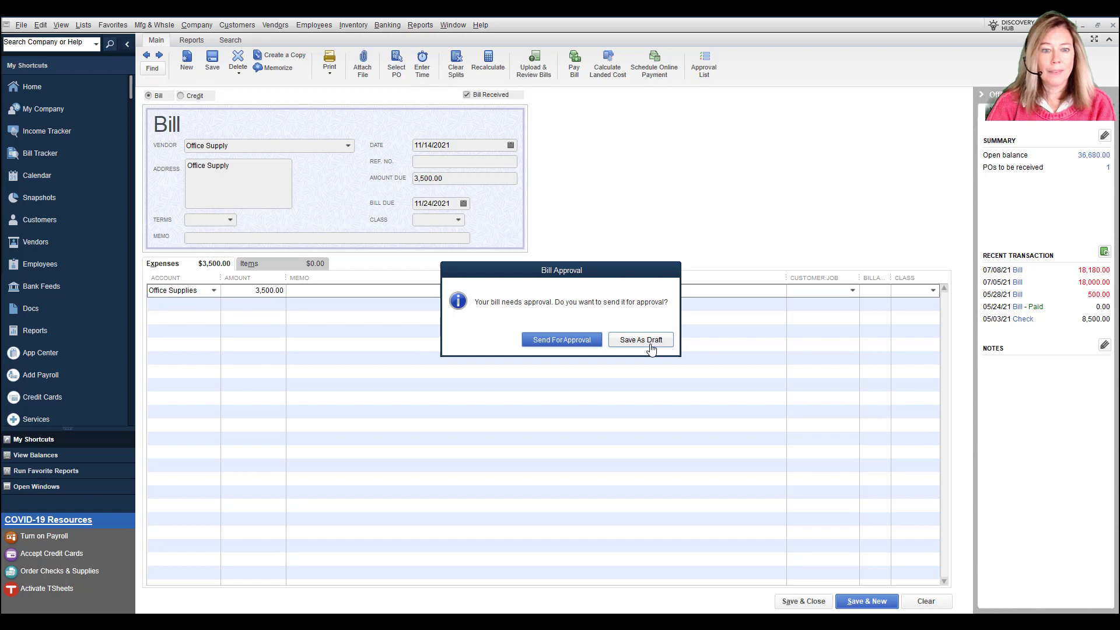
pyautogui.click(580, 344)
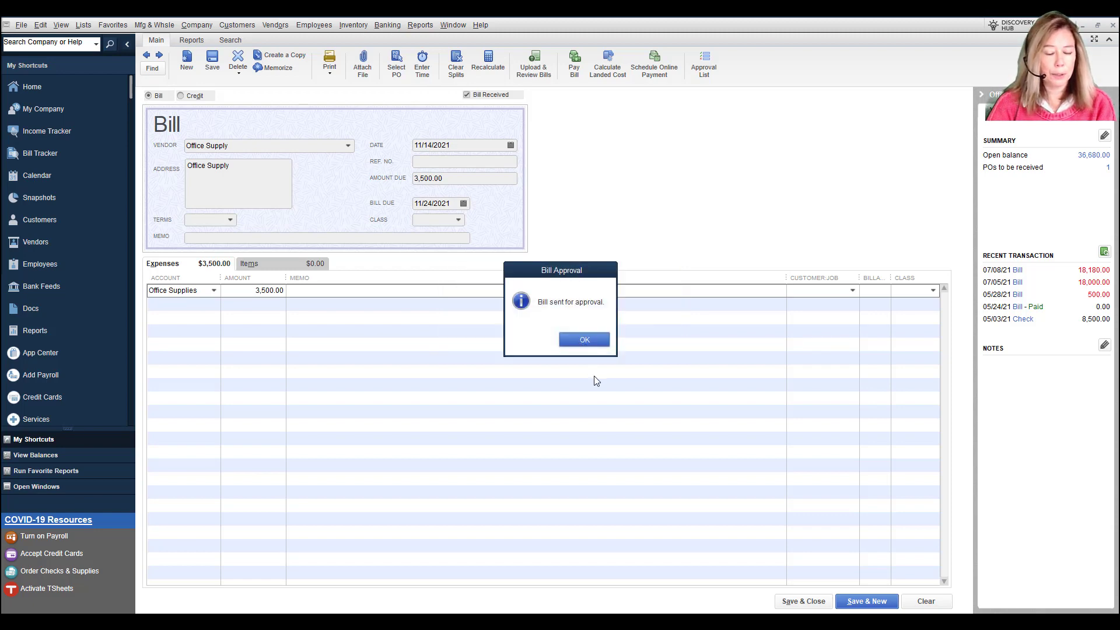
pyautogui.click(592, 343)
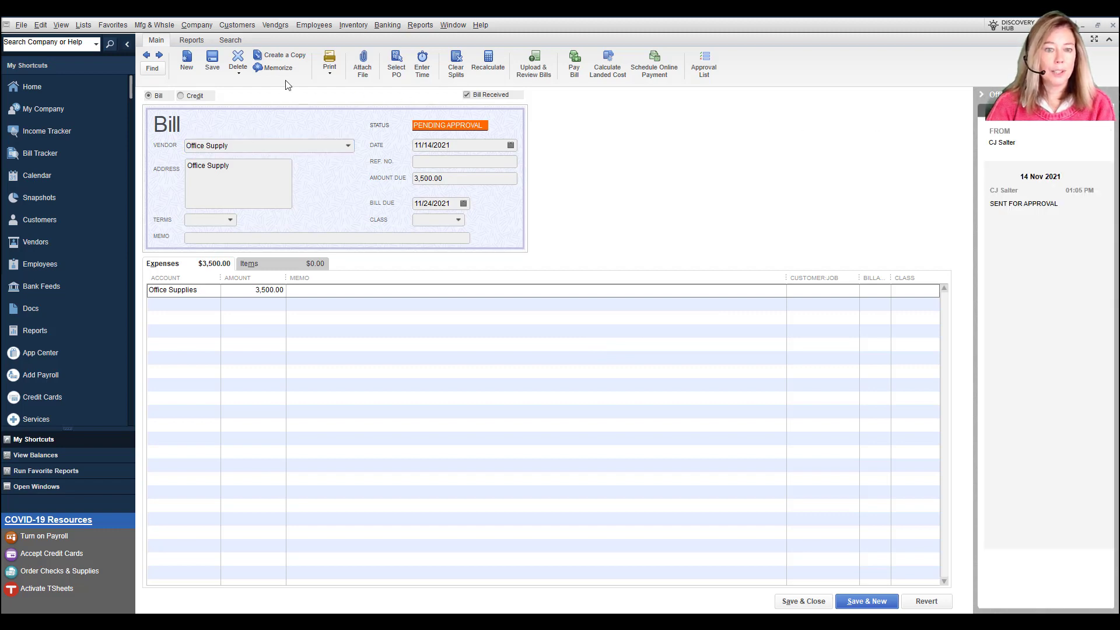
# Open Track and Approve Transactions from the Company menu.
pyautogui.click(194, 25)
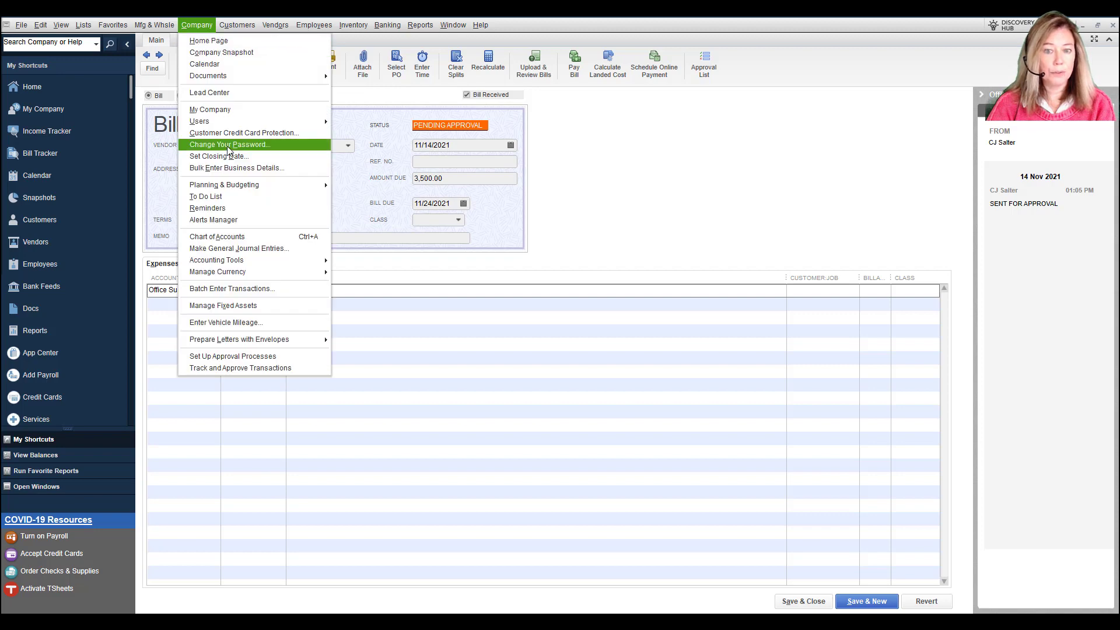
pyautogui.click(288, 369)
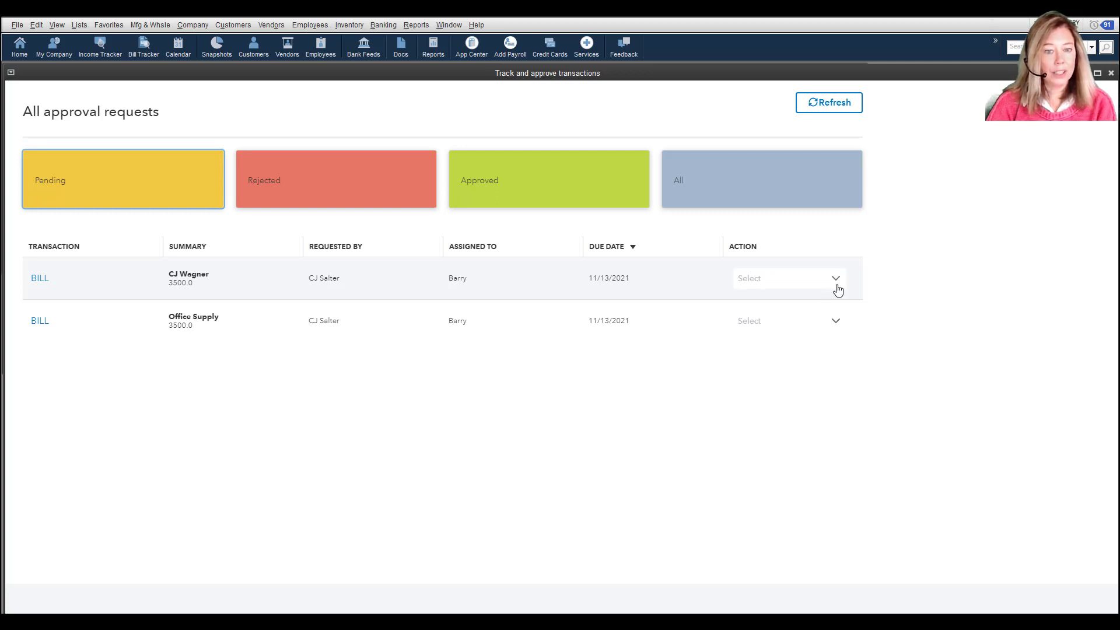
# Review the Rejected, Approved and All lists, then show Approve/Reject for the first pending bill.
pyautogui.click(336, 178)
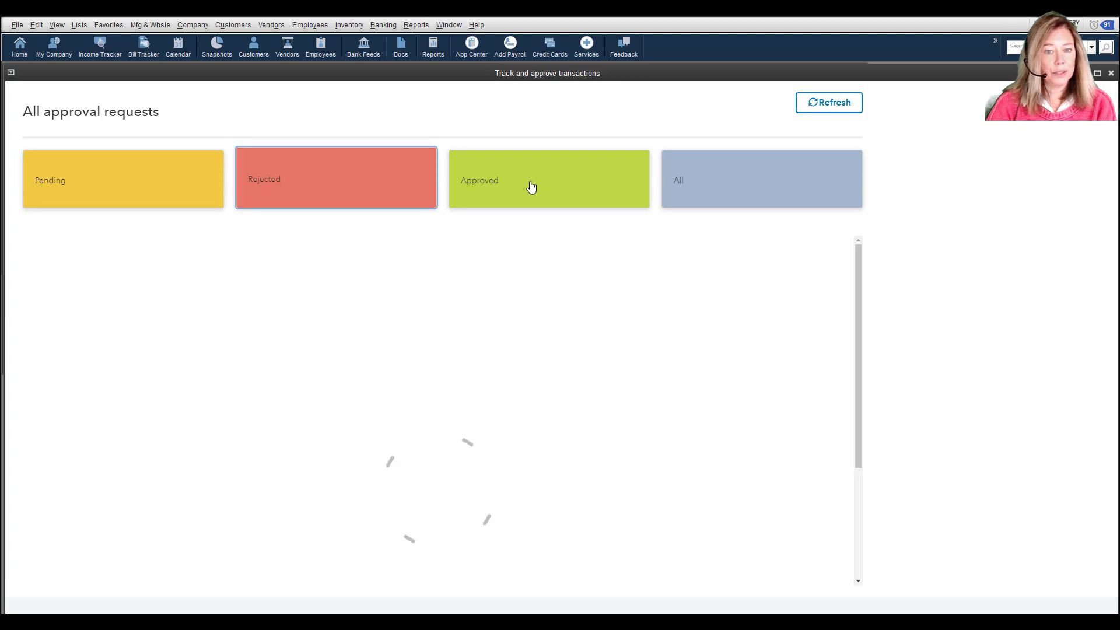
pyautogui.click(533, 187)
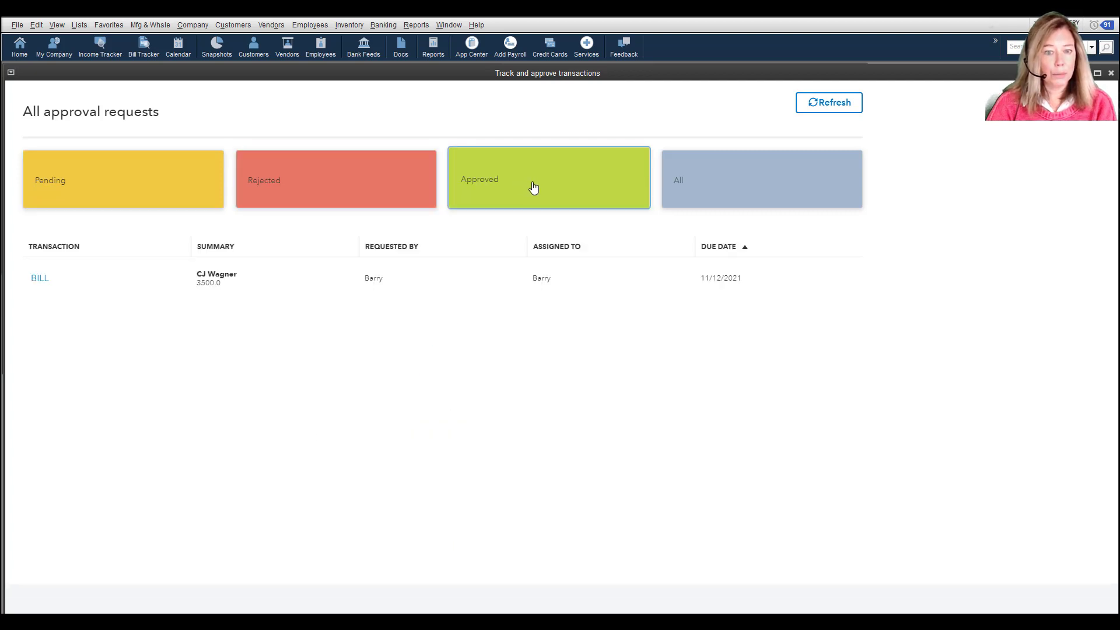
pyautogui.click(744, 193)
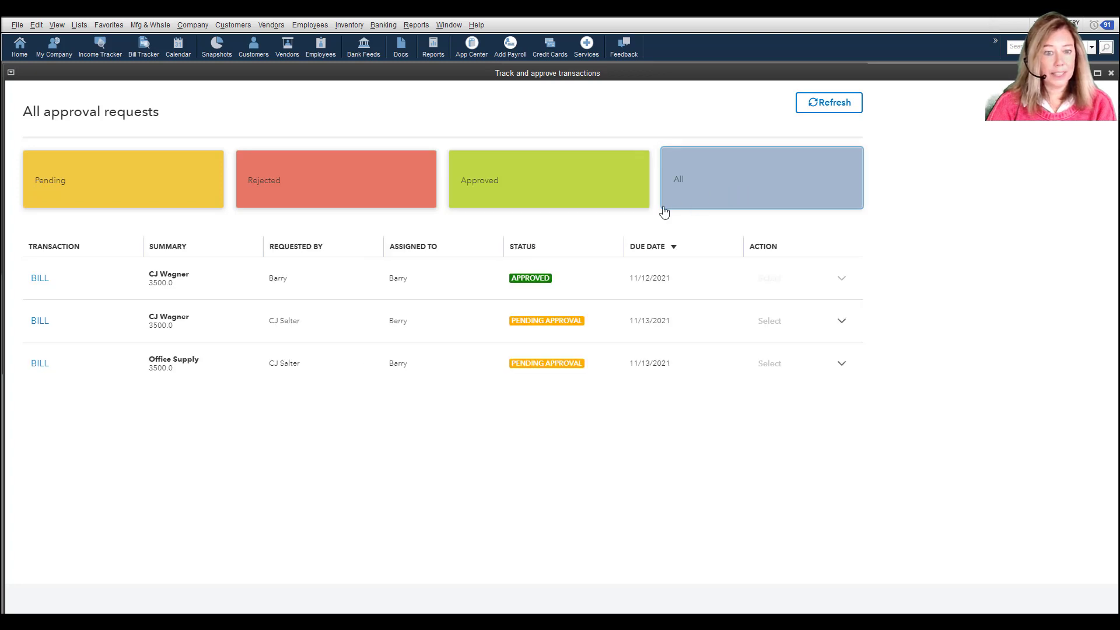
pyautogui.click(126, 191)
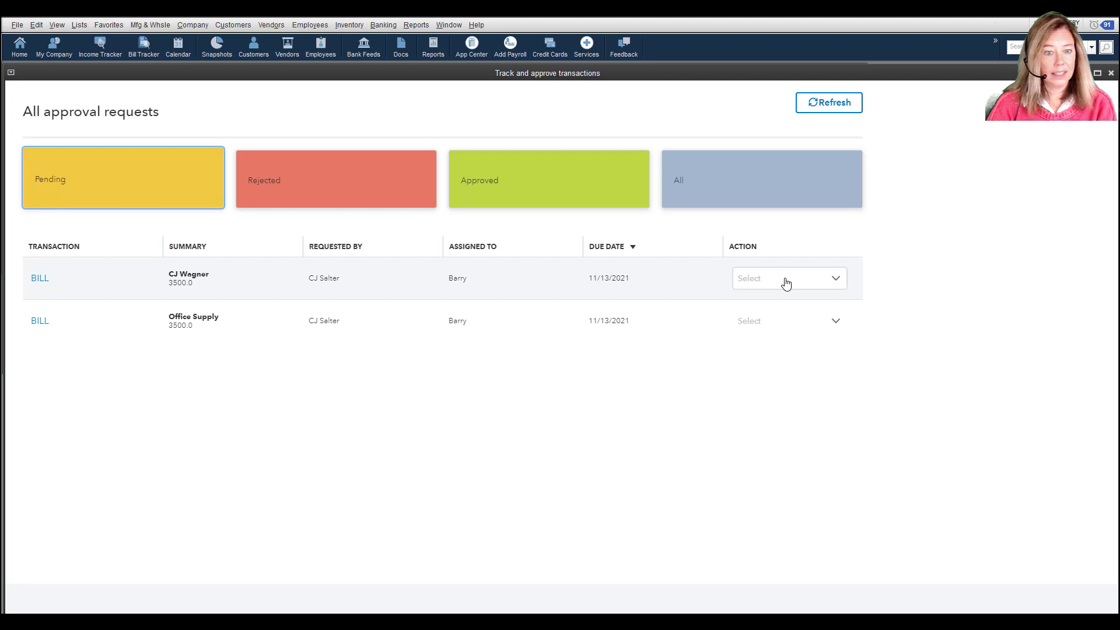
pyautogui.click(837, 279)
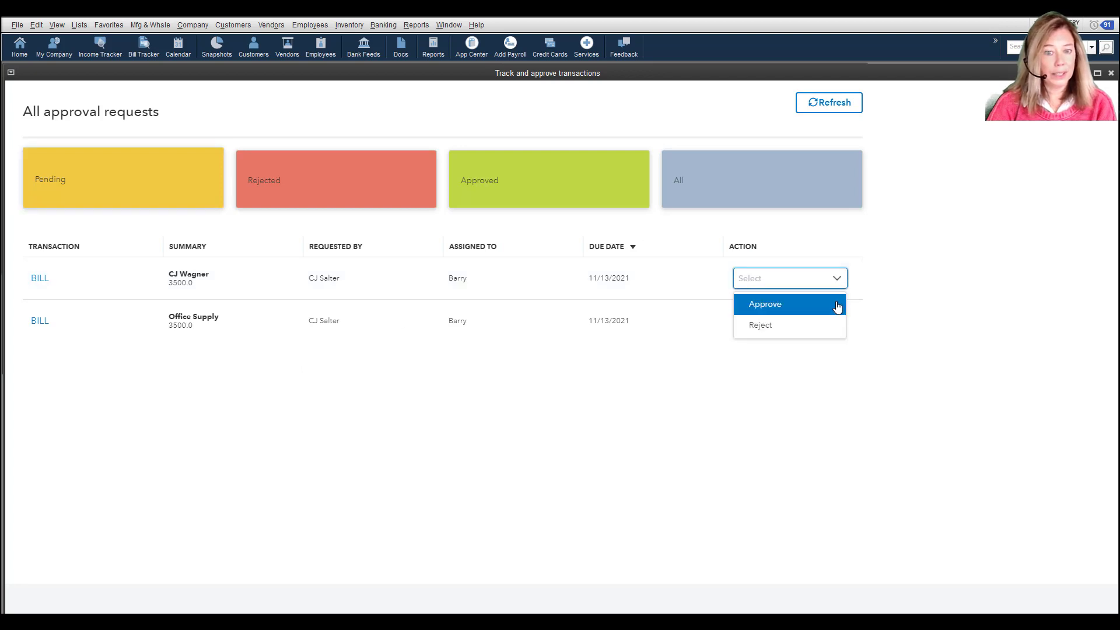